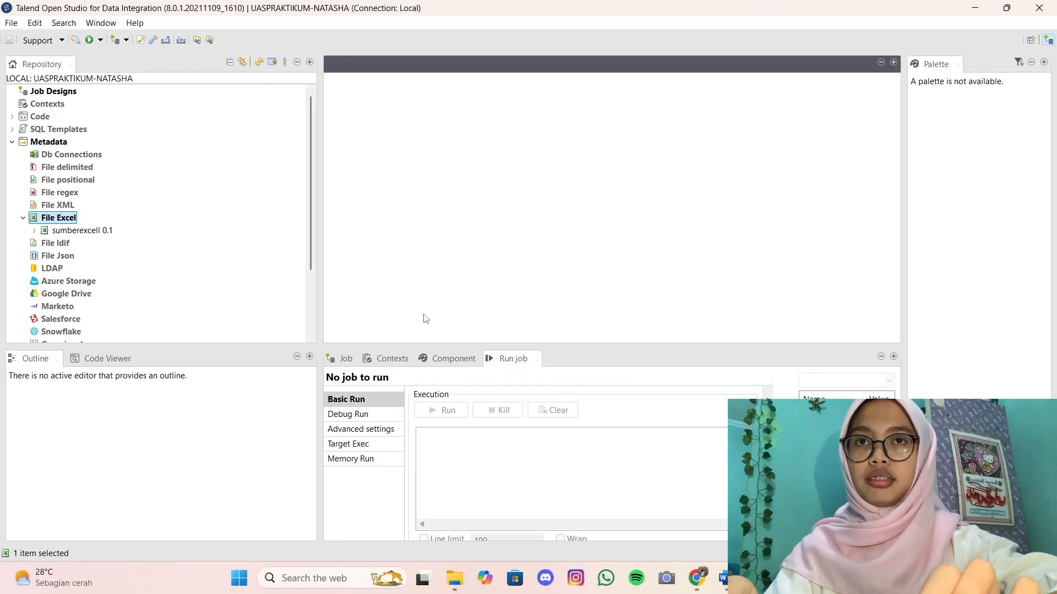
Inspect the metadata schema under the sumberexcell Excel file entry.
left_click(34, 231)
left_click(45, 243)
left_click(56, 256)
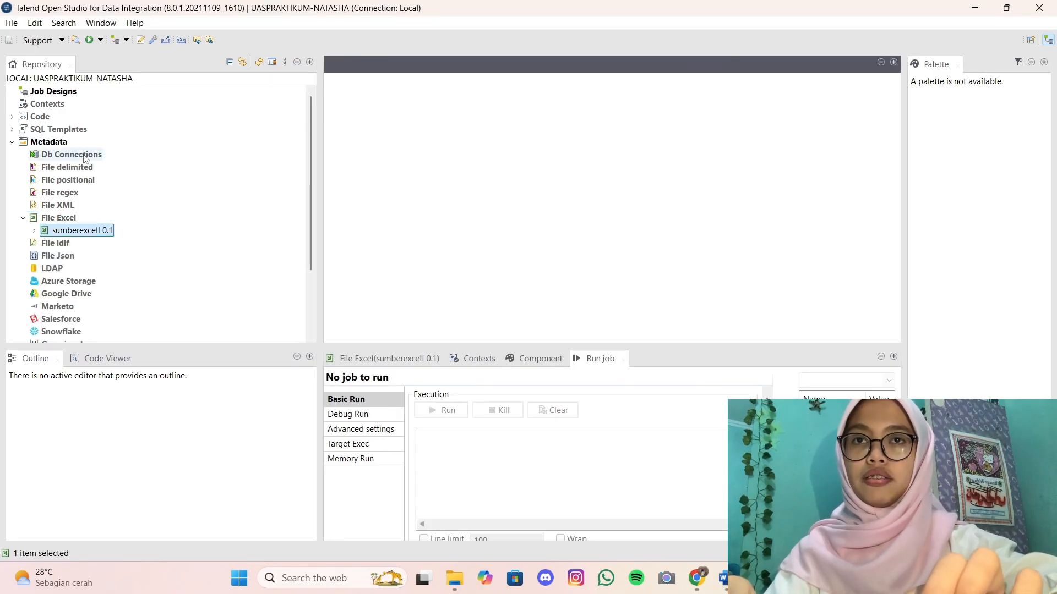
Start a new database connection in the repository, name it targetdata and proceed to its connection settings.
right_click(85, 159)
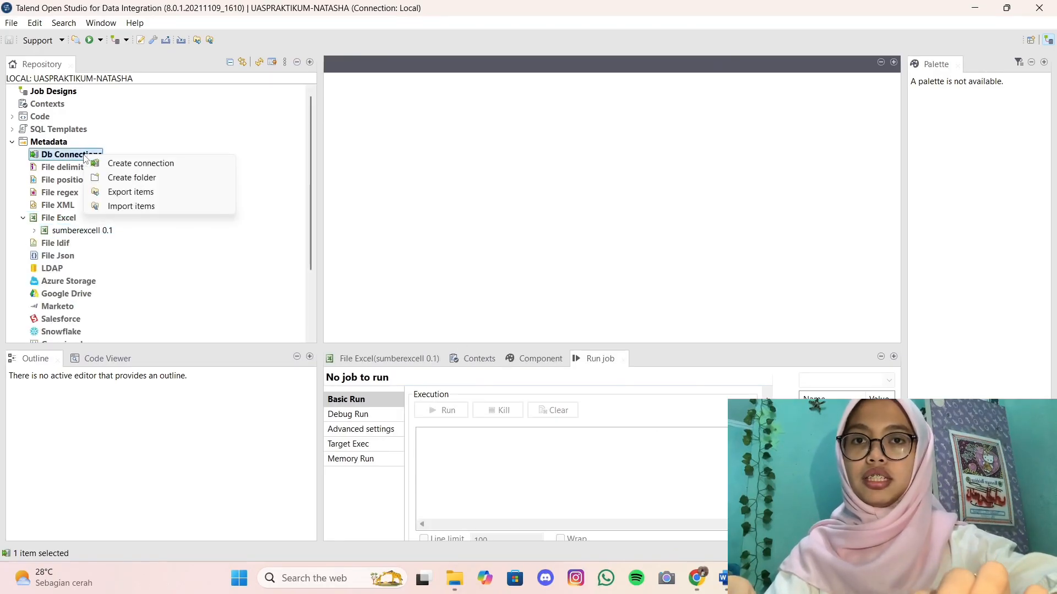
left_click(165, 162)
type("targetdata")
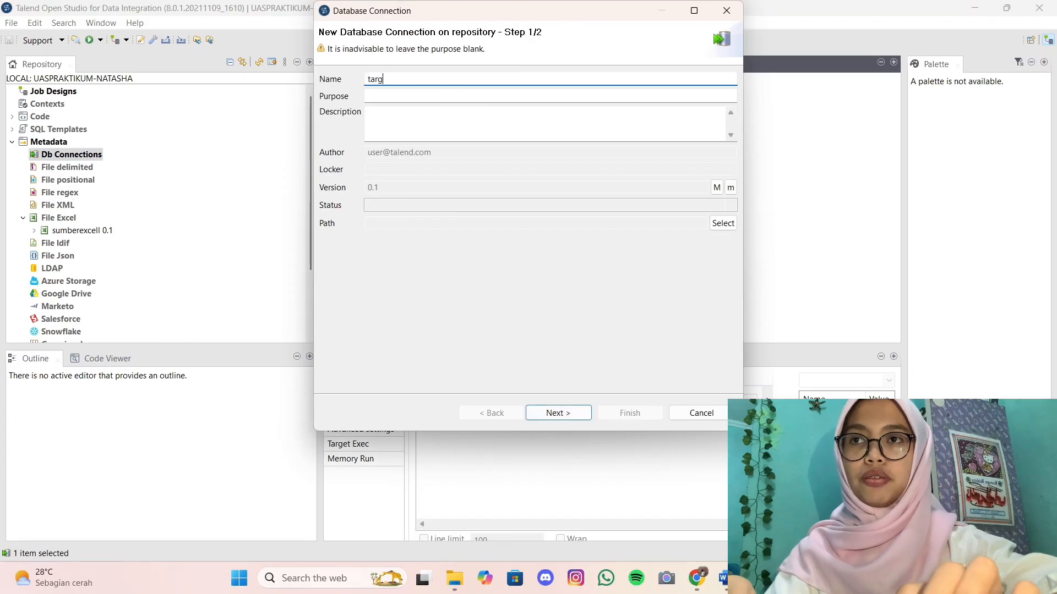
left_click(587, 410)
Set the connection's database type to MySQL and its version to MySQL 5.
left_click(402, 80)
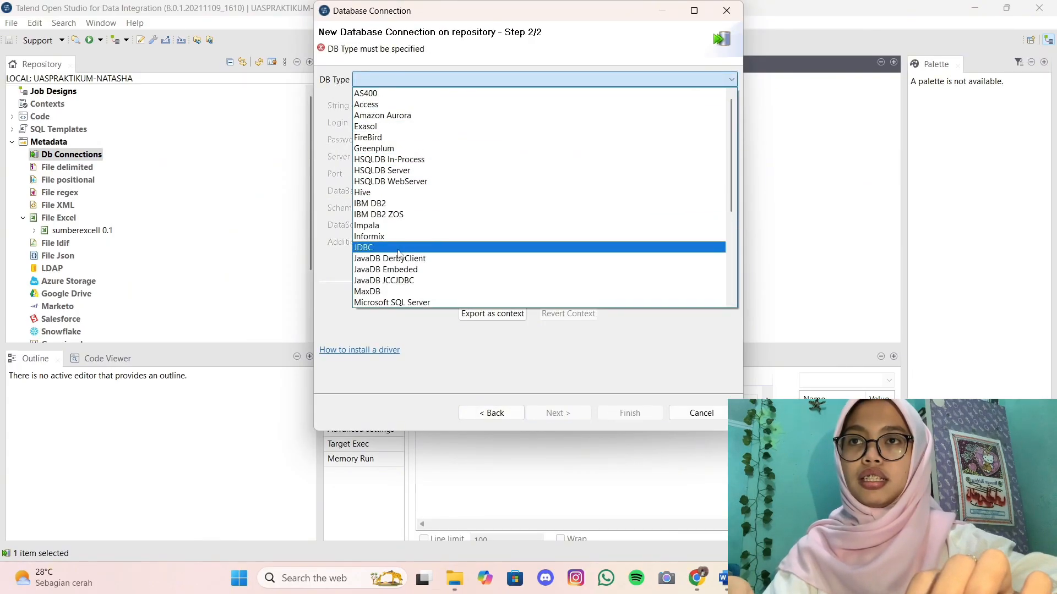
scroll(400, 258, "down", 3)
left_click(407, 226)
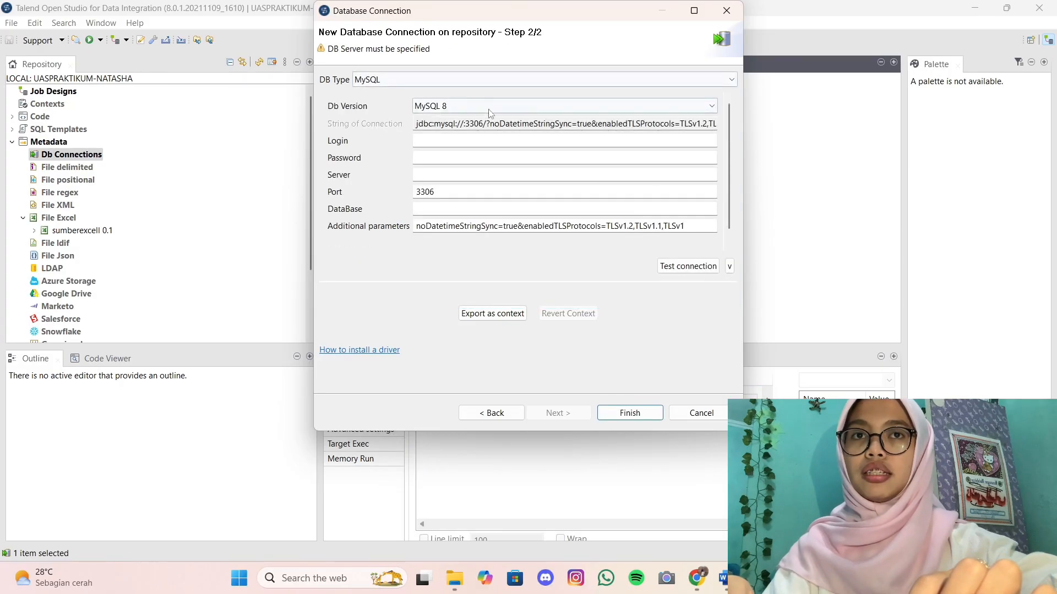
left_click(490, 113)
left_click(491, 130)
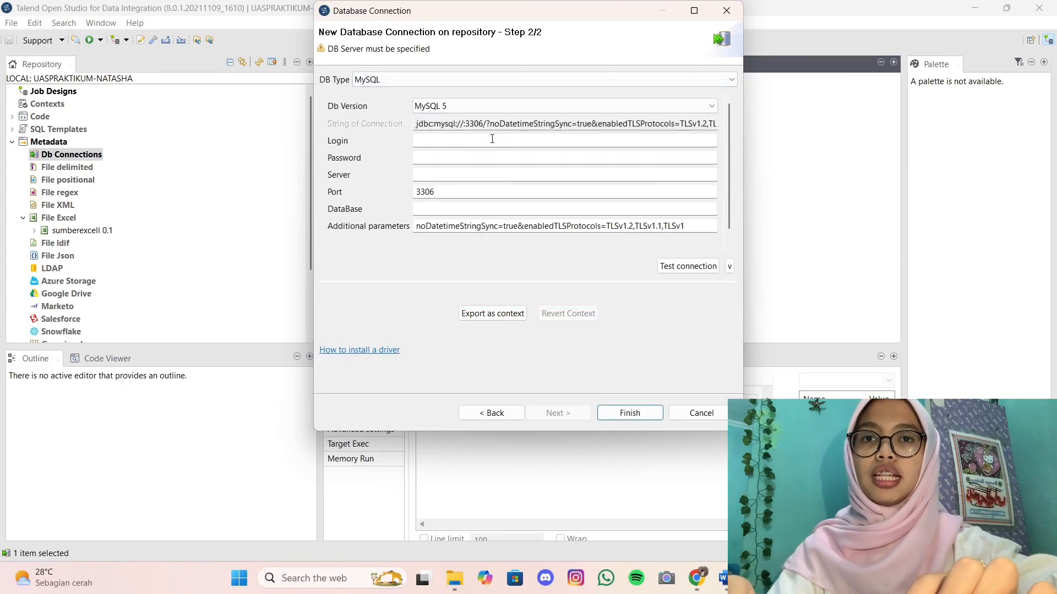
Fill in the connection details with login root, server localhost and database ecommerce.
left_click(492, 139)
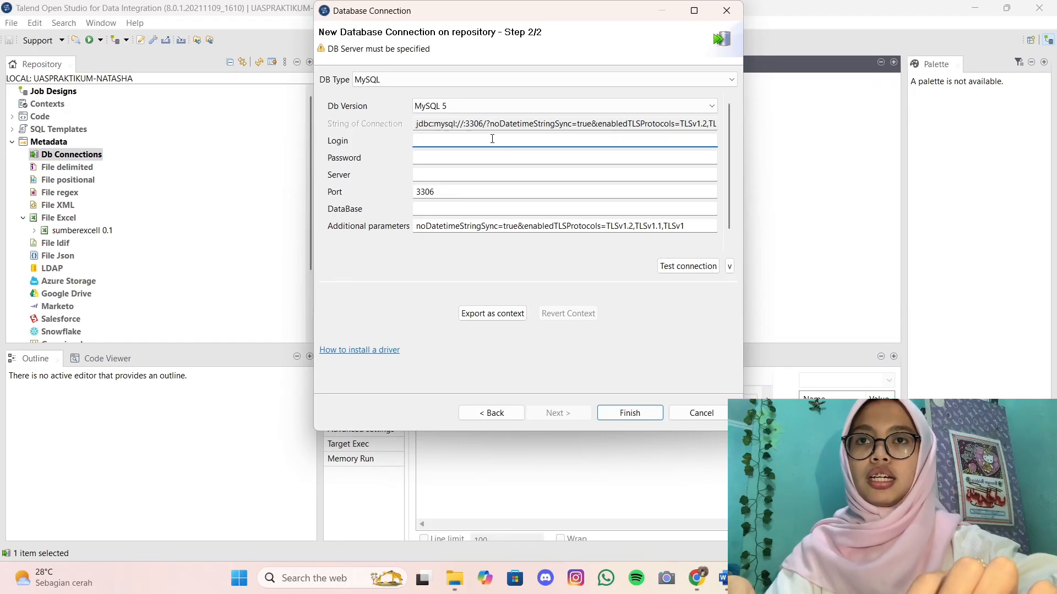
left_click(477, 178)
type("localhost")
left_click(466, 209)
type("ecommerce")
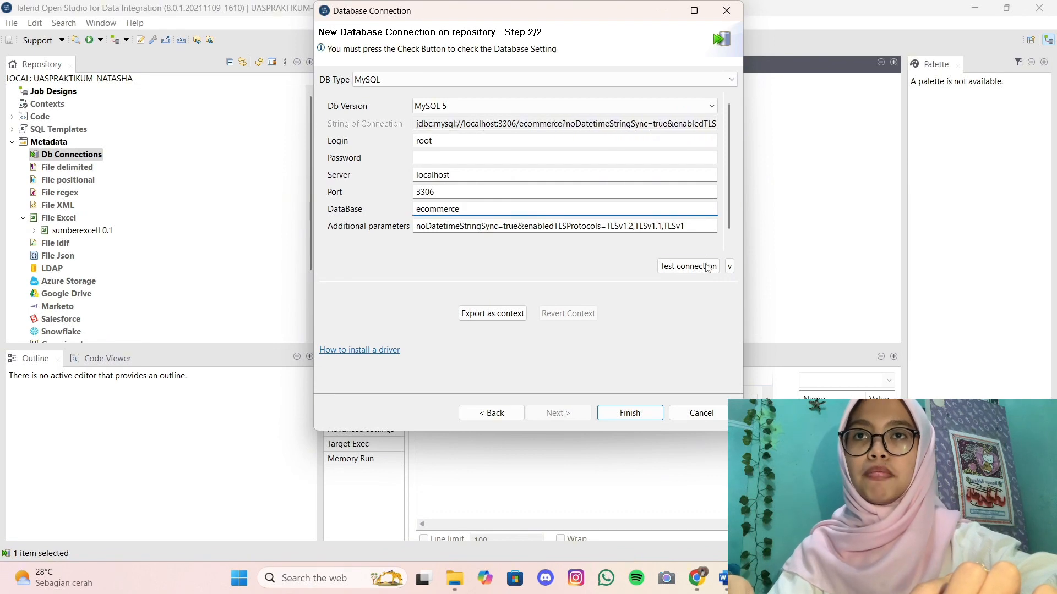
Test the targetdata connection and finish creating it.
left_click(706, 266)
left_click(671, 229)
left_click(633, 413)
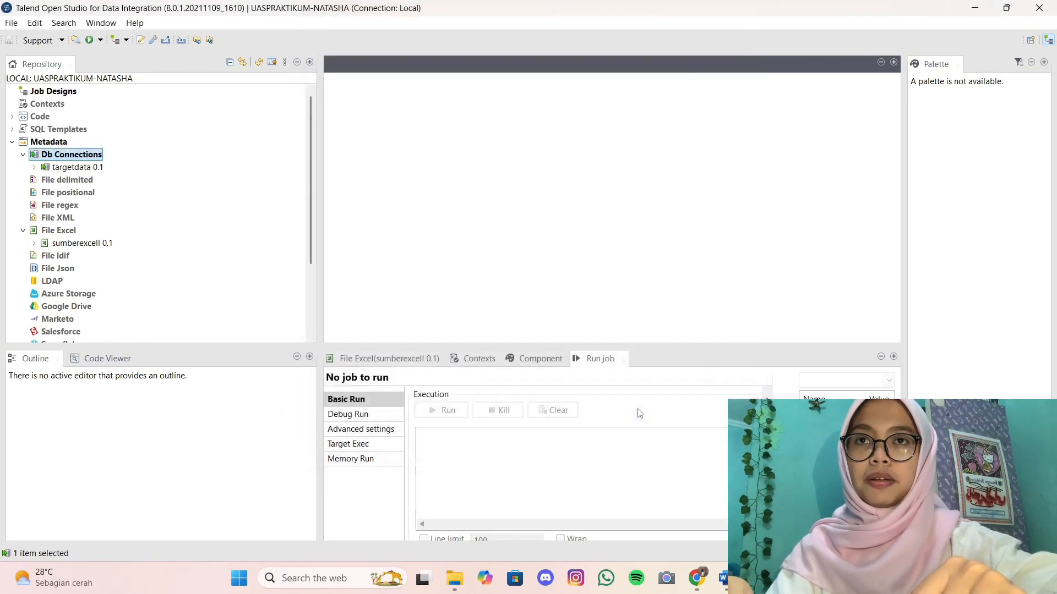
Start creating a new job under Job Designs.
right_click(52, 94)
left_click(85, 103)
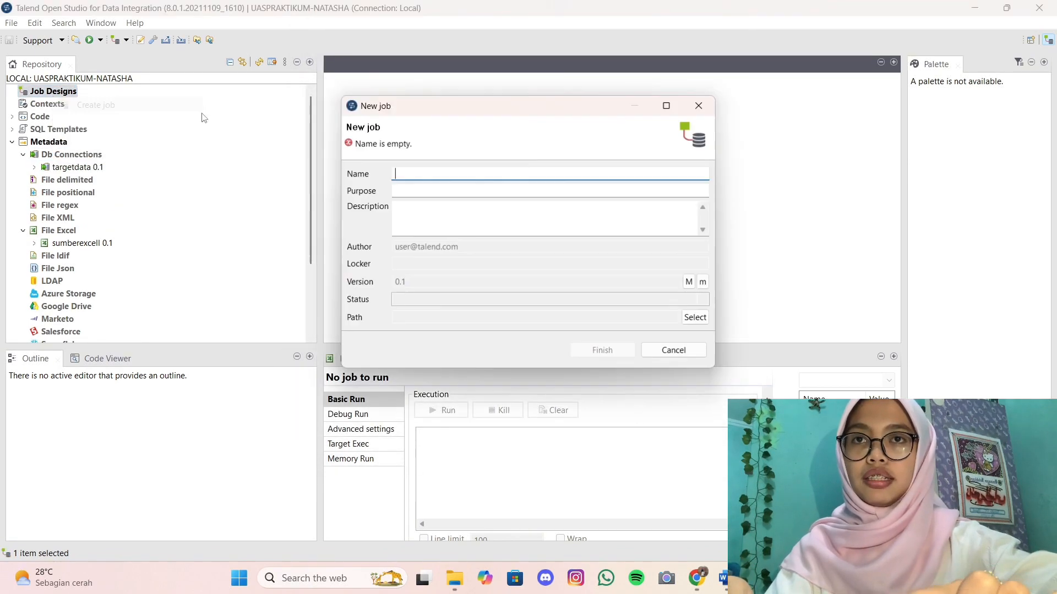
type("Exce")
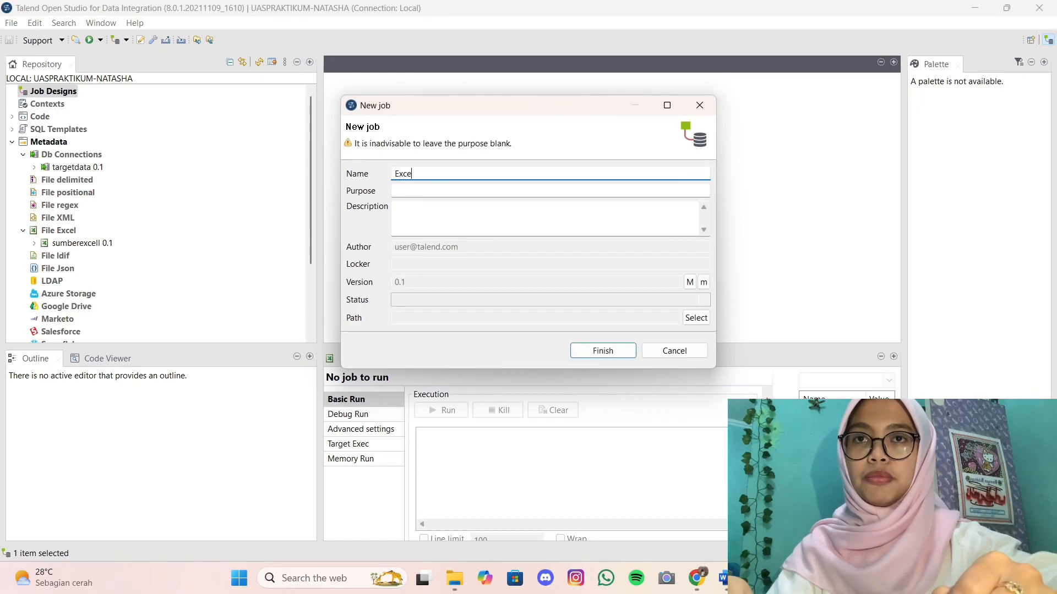
type("l to")
key("BackSpace")
key("BackSpace")
key("BackSpace")
key("BackSpace")
key("BackSpace")
key("BackSpace")
key("BackSpace")
key("BackSpace")
type("job")
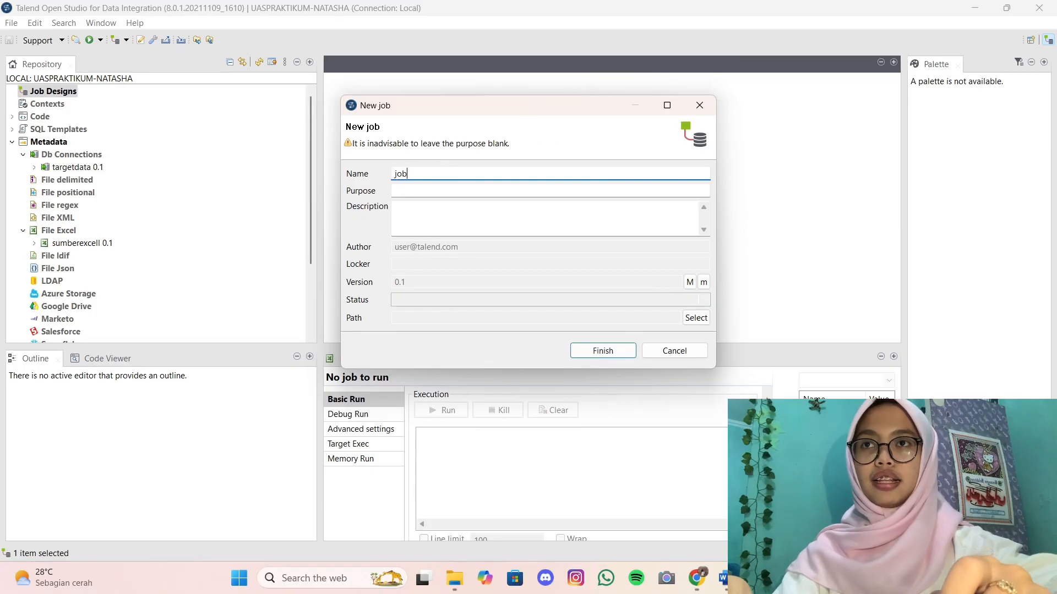
type("1")
key("BackSpace")
key("BackSpace")
key("BackSpace")
key("BackSpace")
Name the new job Job_1, enter the purpose "Konversi excel ke database" and create it.
type("Job11")
key("BackSpace")
key("BackSpace")
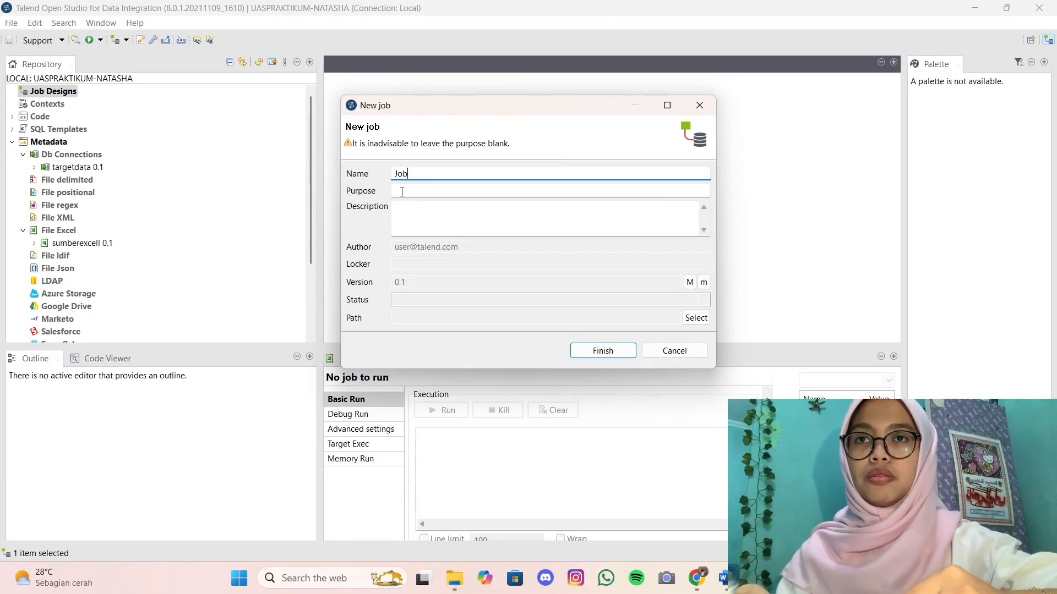
left_click(413, 191)
type("Konversi excel ke database")
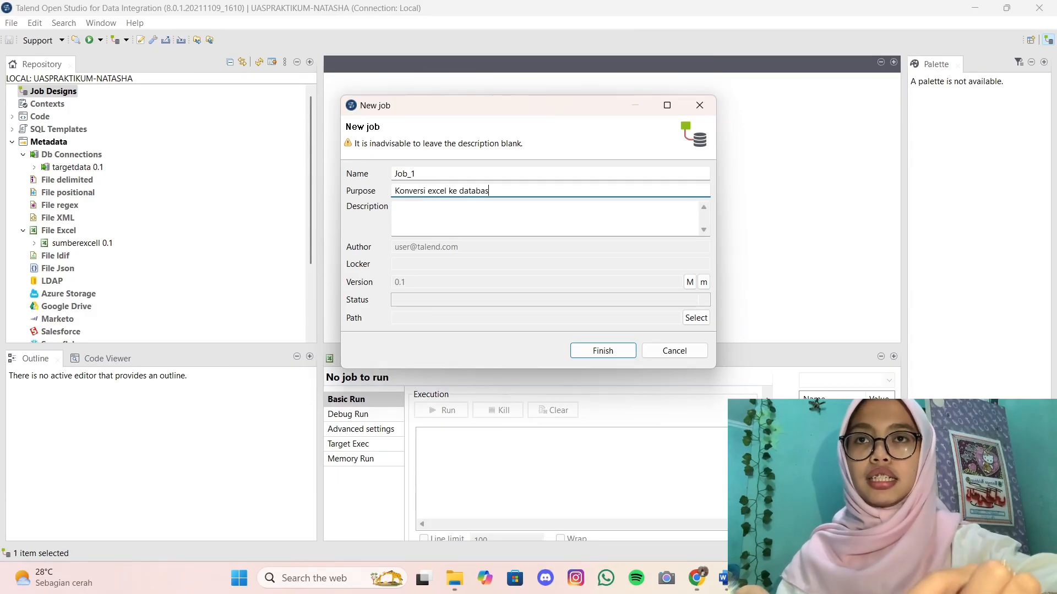
left_click(603, 351)
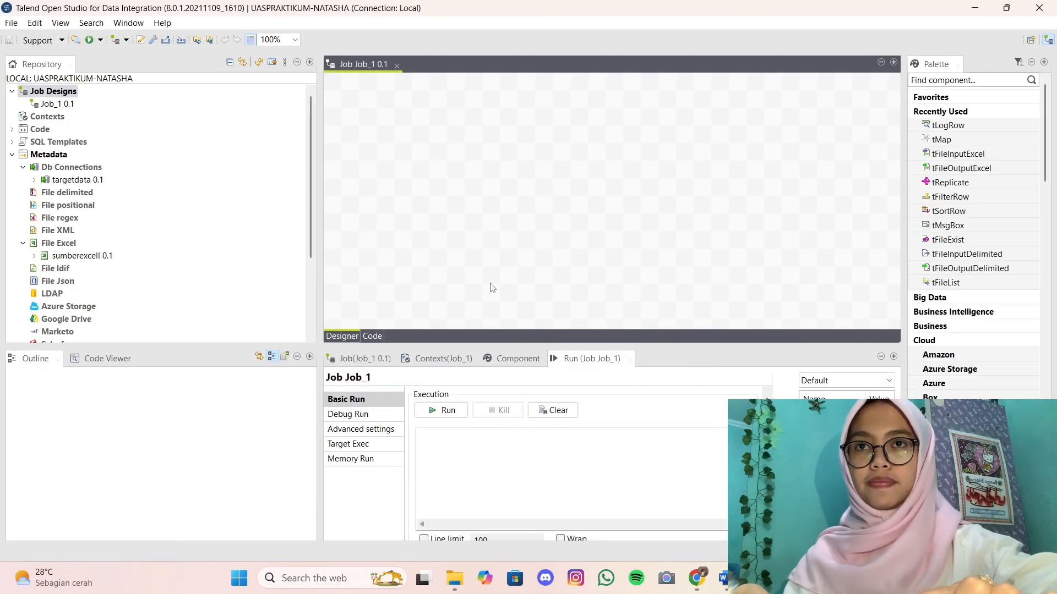
Place sumberexcell as a tFileInputExcel component on the Job_1 canvas and add tMap and tLogRow components in a row beside it.
left_click_drag(77, 218, 428, 140)
left_click(551, 350)
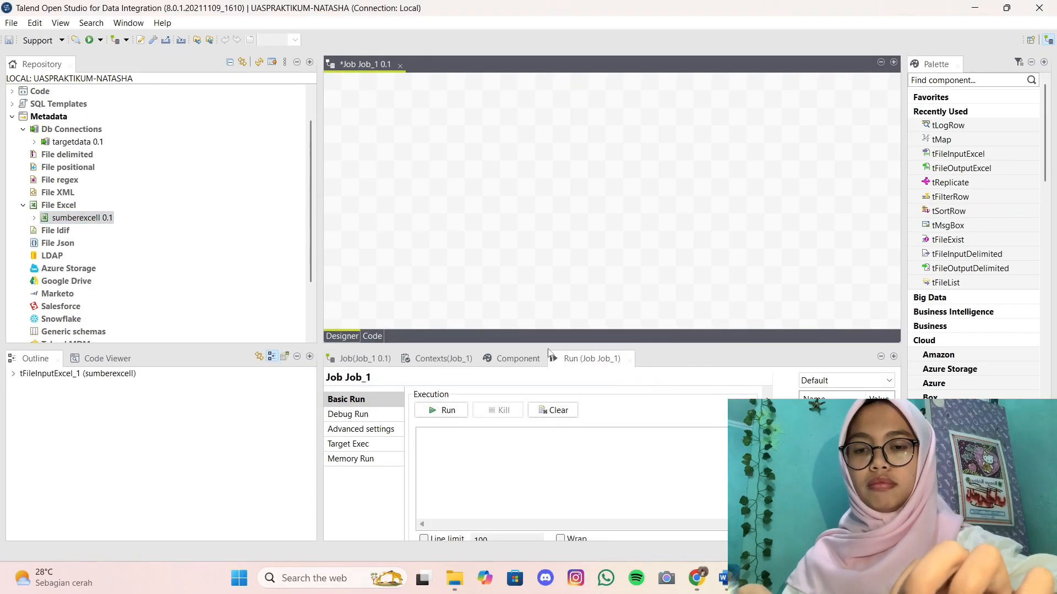
left_click(544, 137)
left_click(936, 153)
left_click(649, 140)
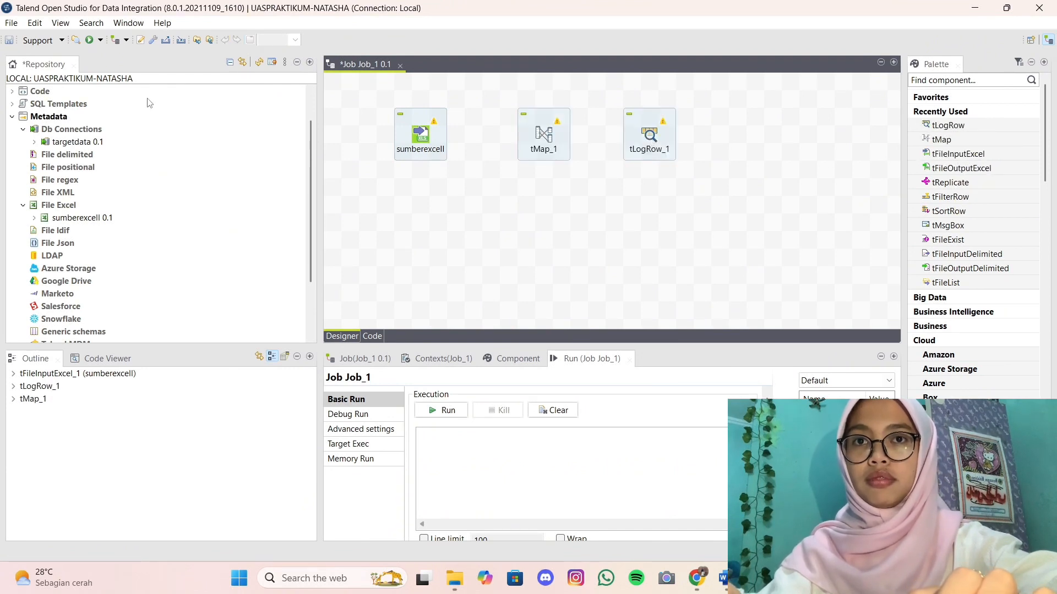
Place the targetdata connection below tLogRow_1 as a tDBOutput(MySQL) component.
left_click_drag(89, 143, 622, 234)
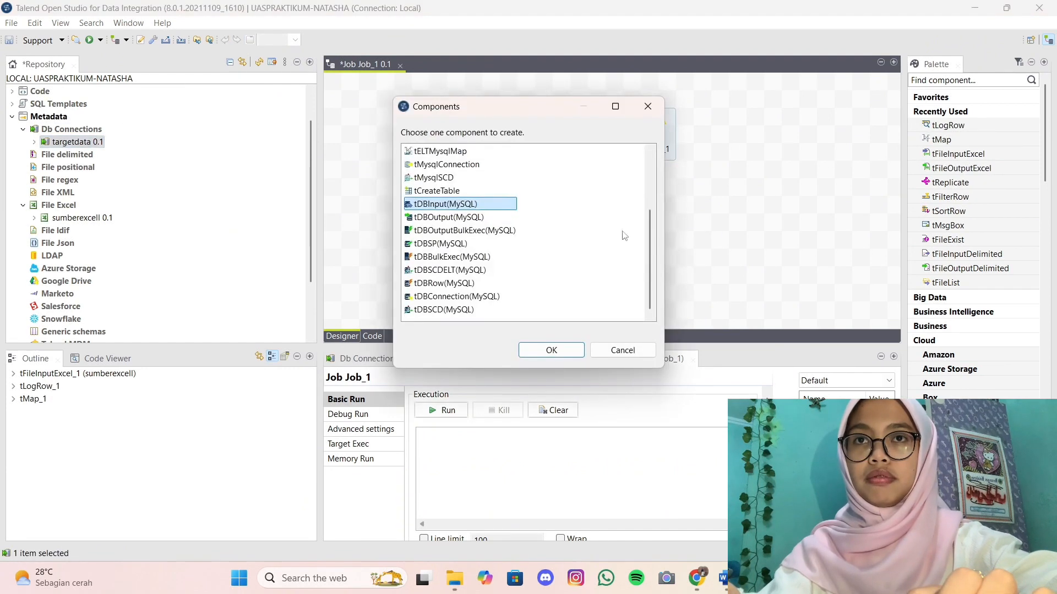
left_click(438, 151)
left_click(551, 350)
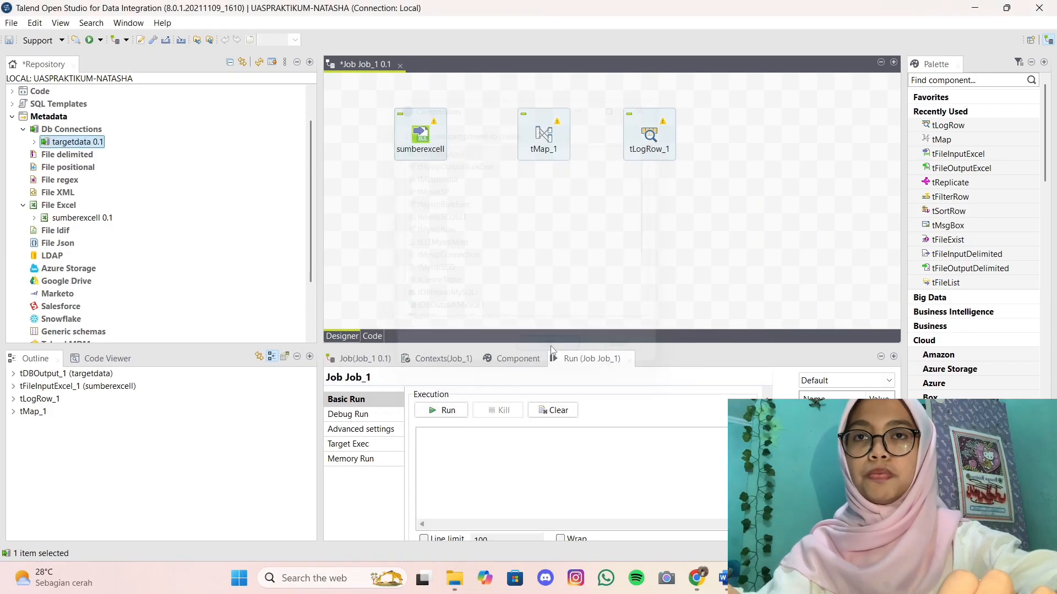
Connect sumberexcell to tMap_1 with a Main row.
right_click(426, 129)
mouse_move(550, 138)
left_click(607, 138)
left_click(542, 133)
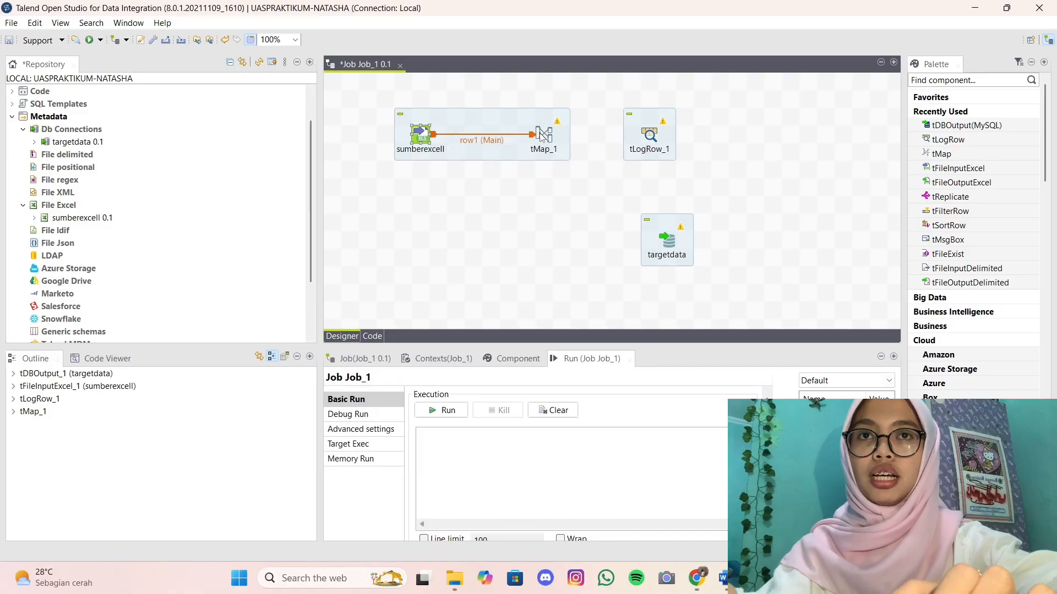
Connect tMap_1 to tLogRow_1 with a new Main output named out1.
right_click(541, 133)
mouse_move(660, 141)
left_click(755, 141)
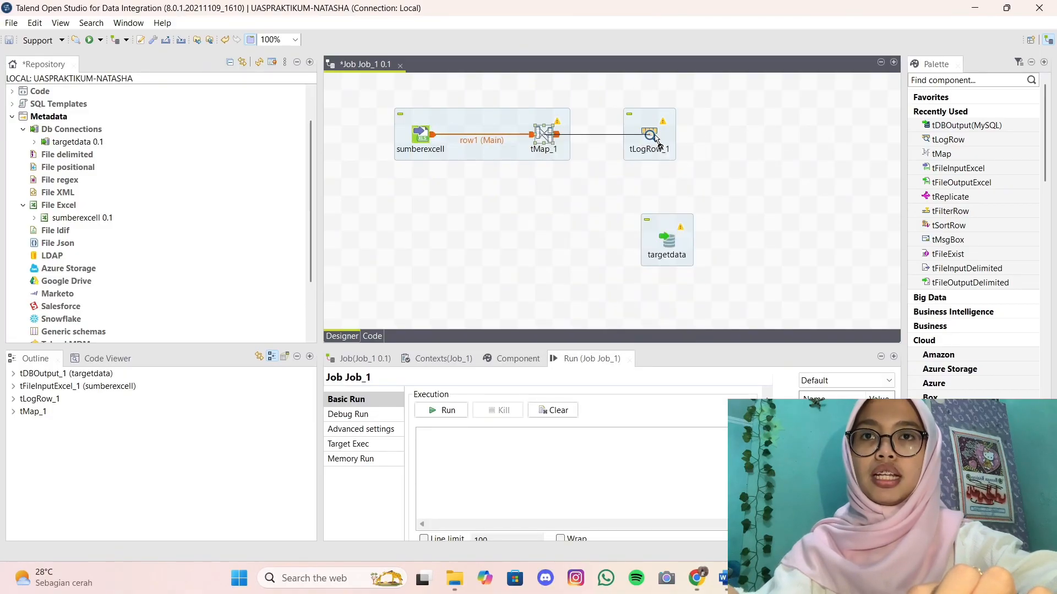
left_click(652, 136)
type("out1")
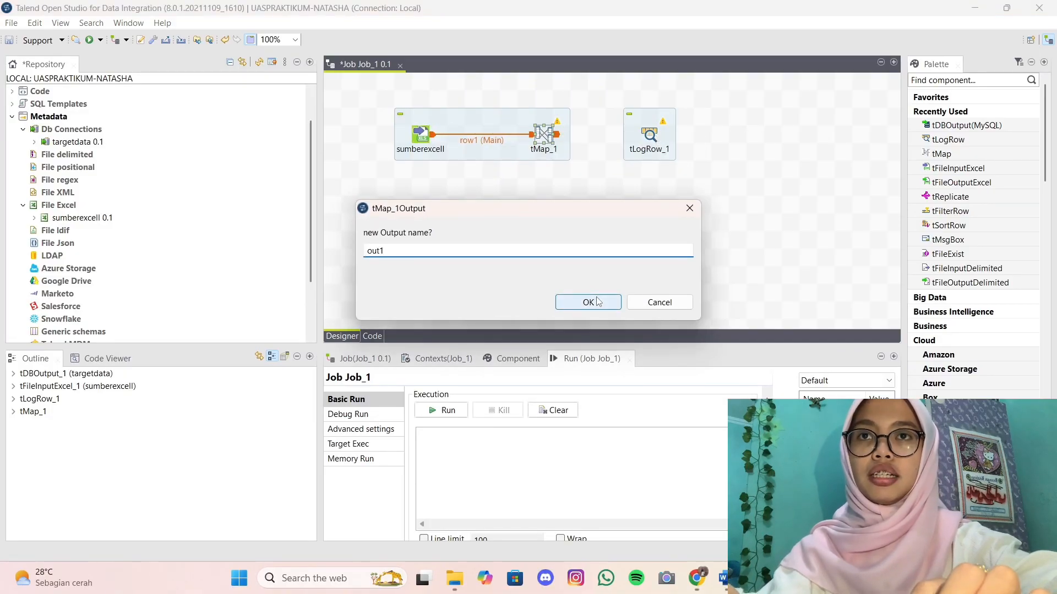
left_click(588, 303)
Connect tMap_1 to targetdata with a new Main output named out2.
right_click(543, 133)
mouse_move(575, 137)
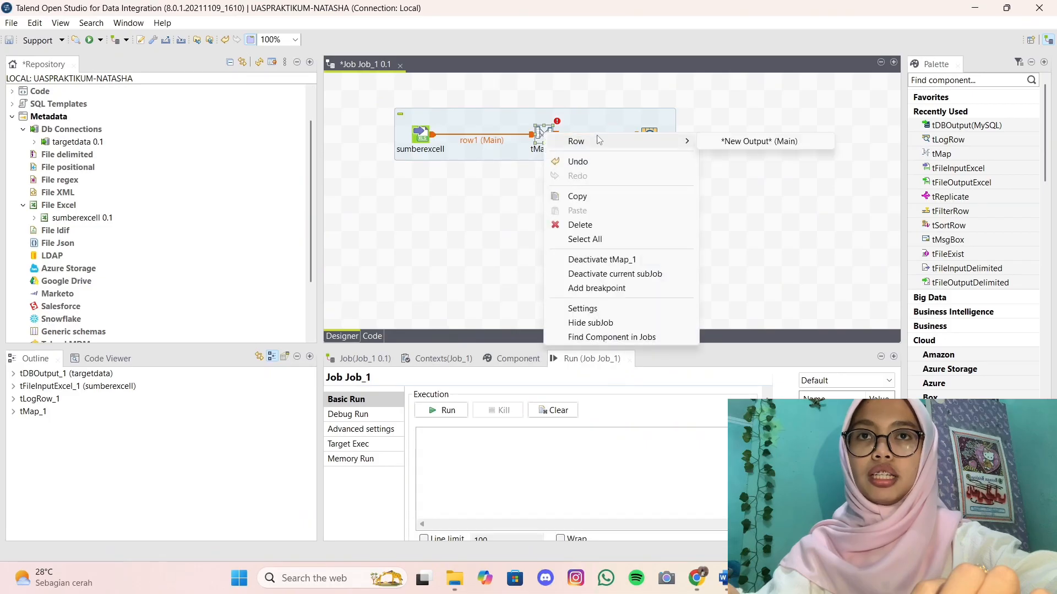
left_click(749, 138)
left_click(672, 245)
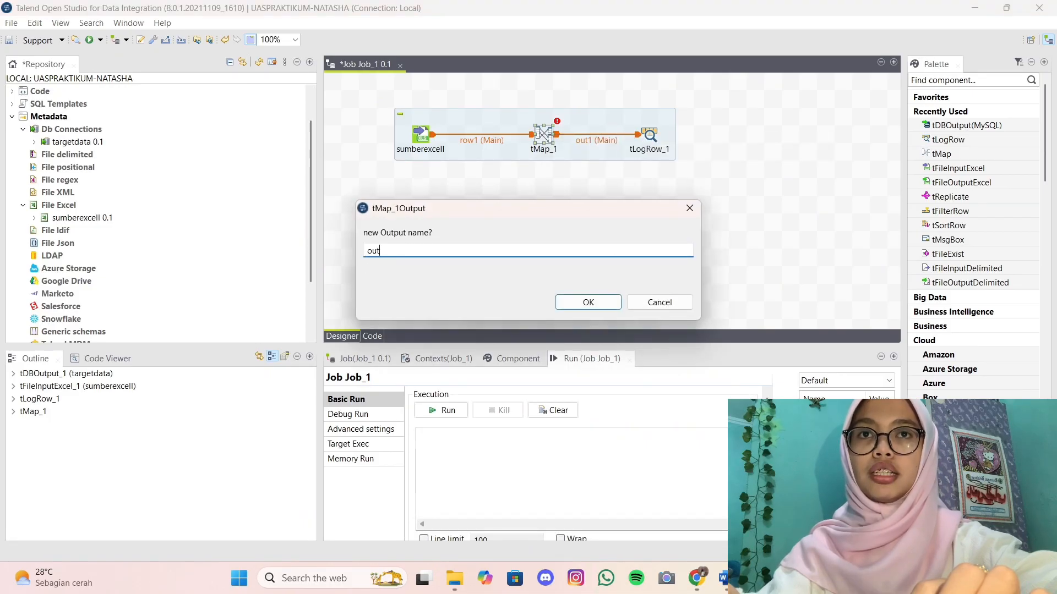
left_click(588, 302)
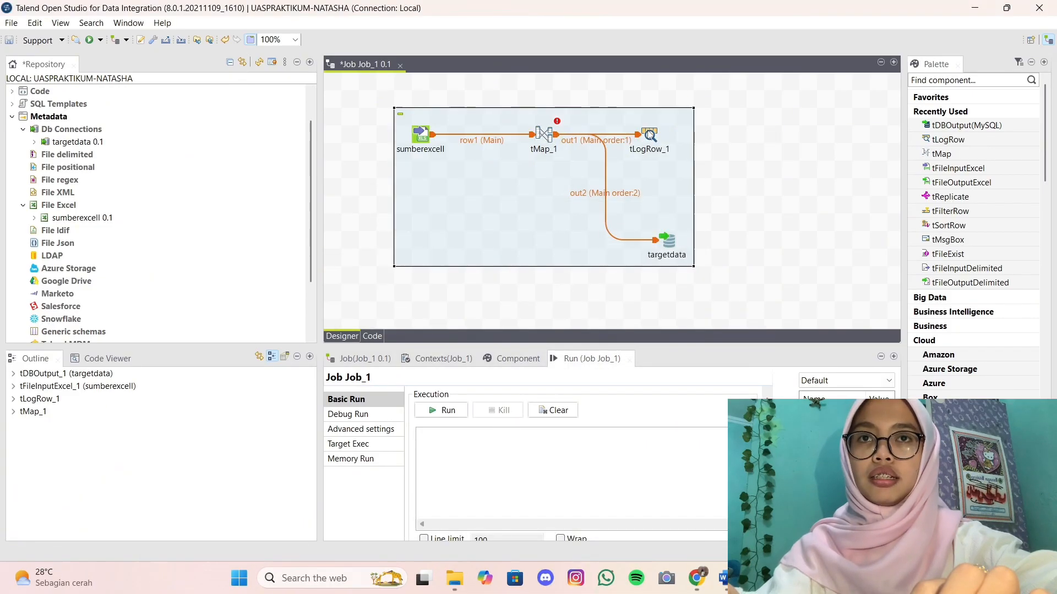
Set tLogRow_1 to Table mode, and give targetdata the table name "reviews" with the table action Create table if does not exist.
left_click(516, 359)
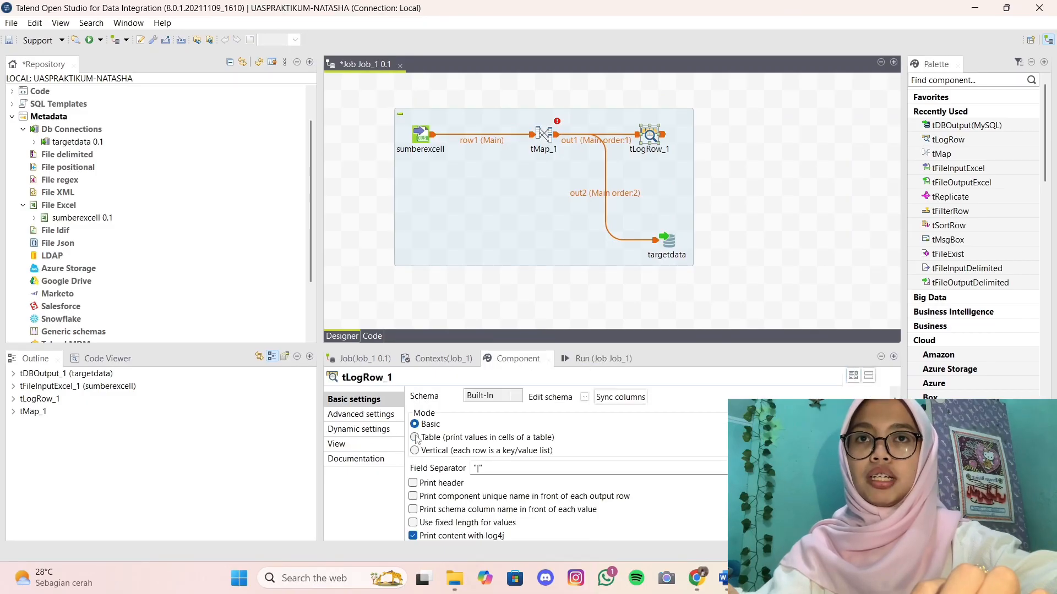
left_click(669, 242)
left_click(476, 443)
type("reviews\"")
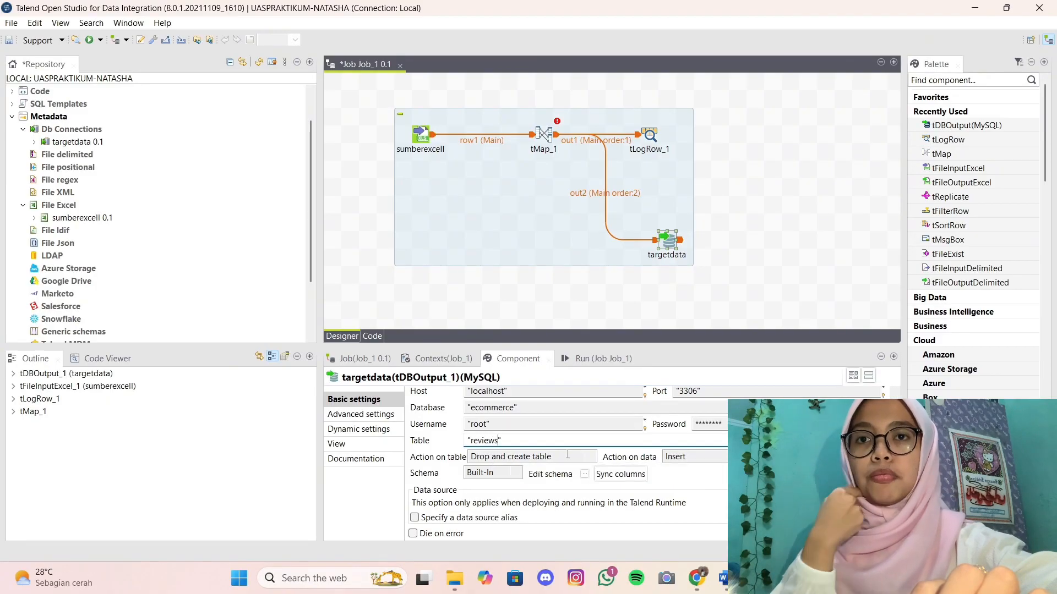
left_click(531, 457)
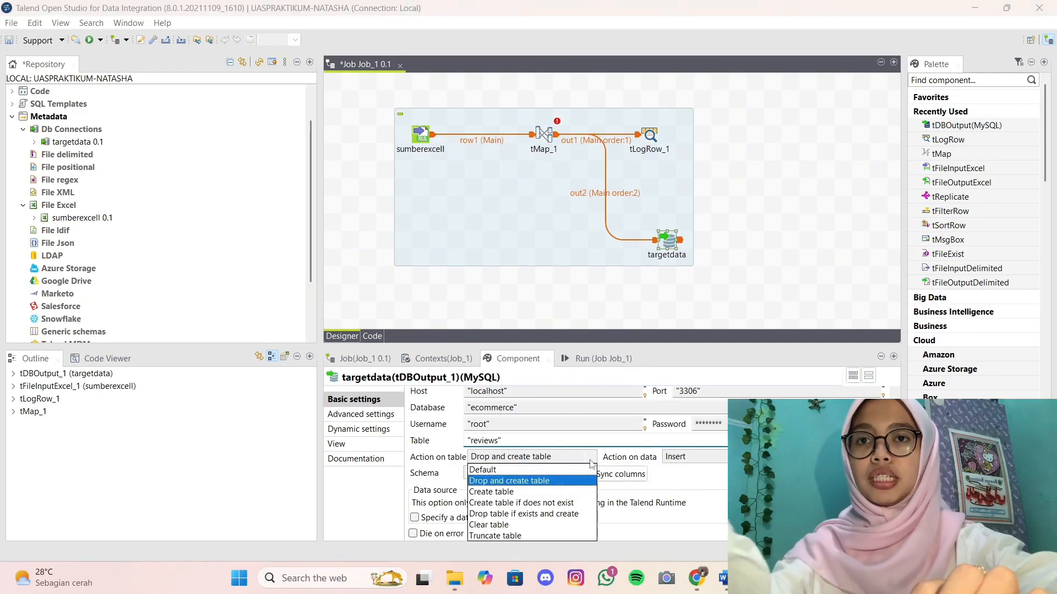
left_click(520, 503)
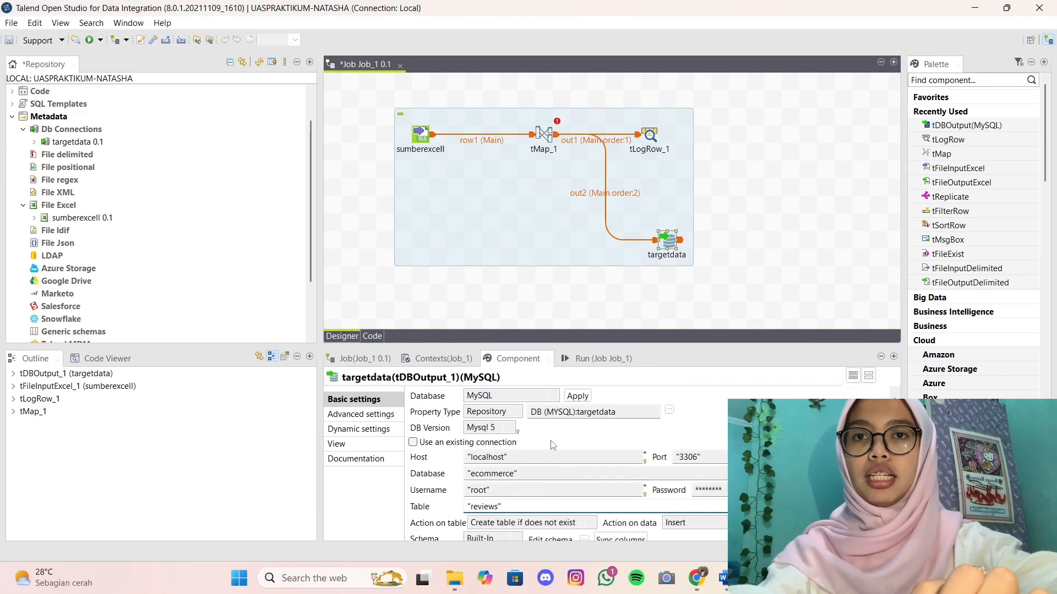
In tMap_1, map review_id, order_id, rating and review_text from row1 to both out1 and out2.
double_click(543, 131)
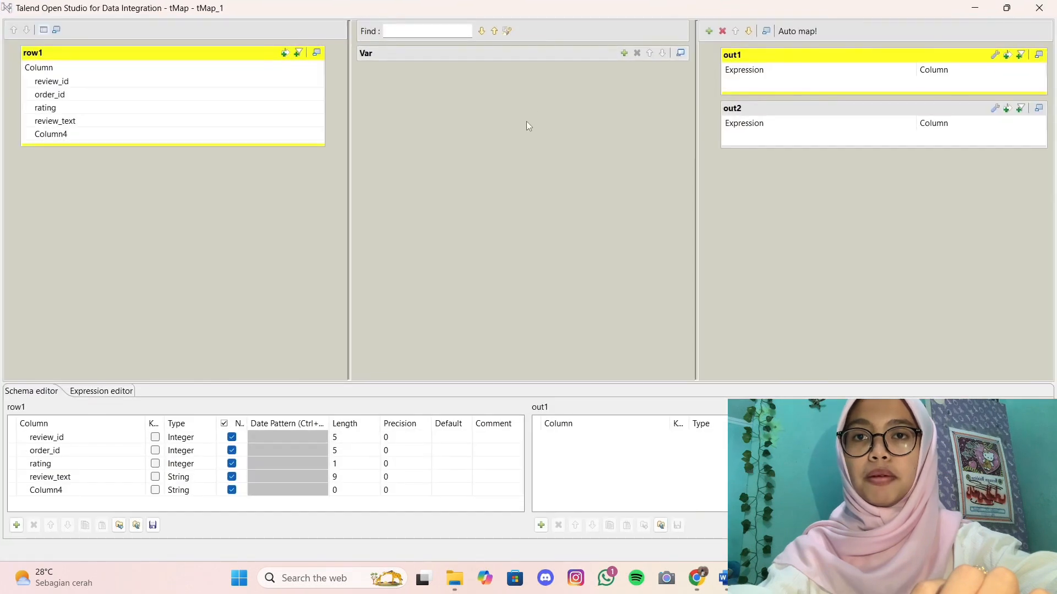
left_click(244, 84)
left_click_drag(246, 90, 807, 87)
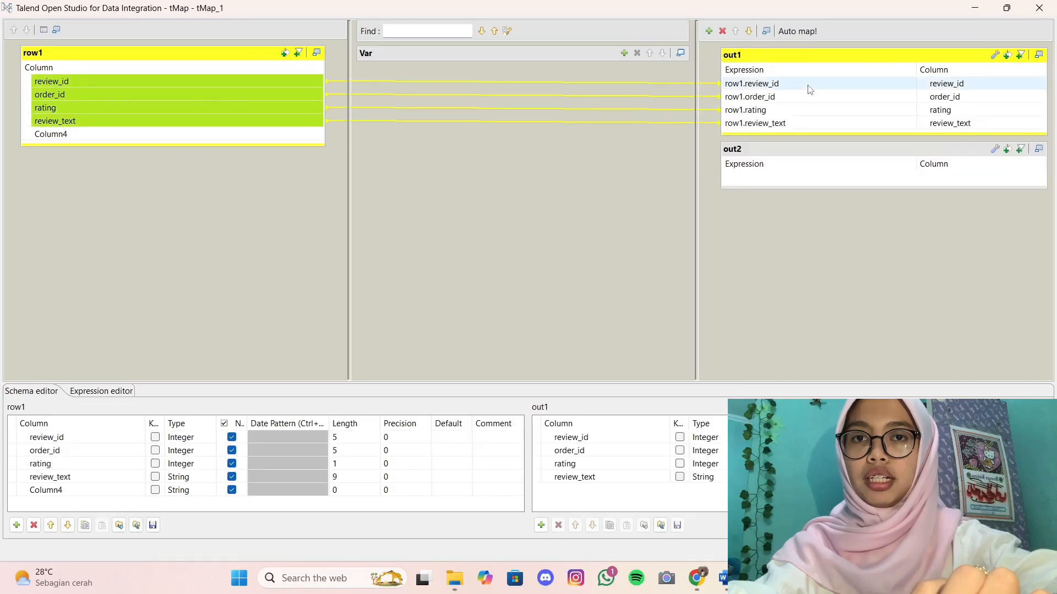
left_click(269, 83)
left_click_drag(271, 95, 858, 180)
Delete Column4 from the row1 schema, then apply the tMap_1 mapping and answer the follow-up prompt.
left_click(46, 490)
left_click(34, 525)
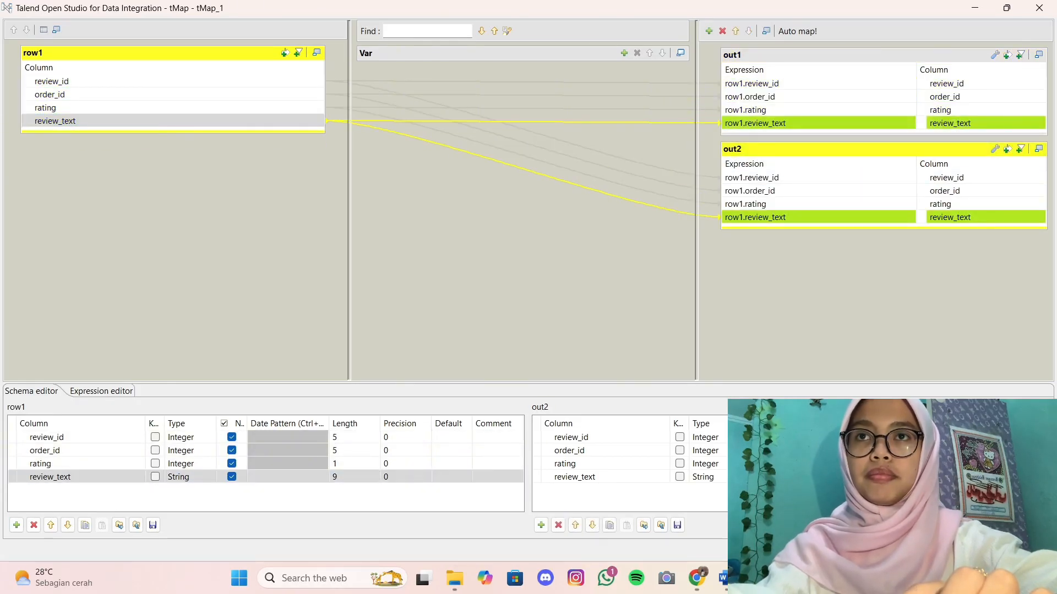
left_click(966, 550)
left_click(606, 295)
Run Job_1 and look through the rows printed in its execution output.
left_click(602, 358)
left_click(456, 412)
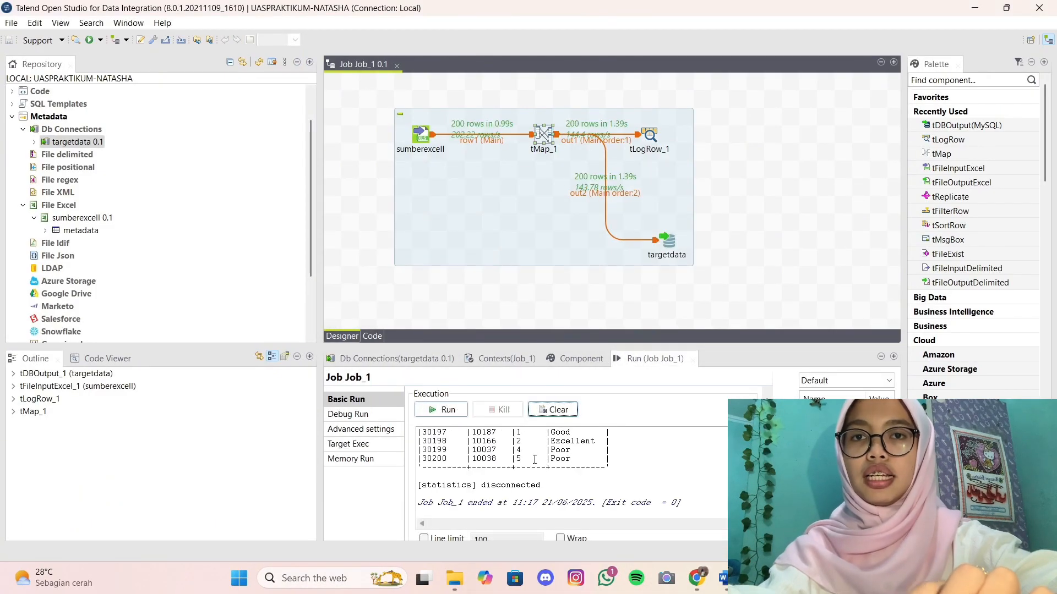
scroll(550, 467, "up", 1)
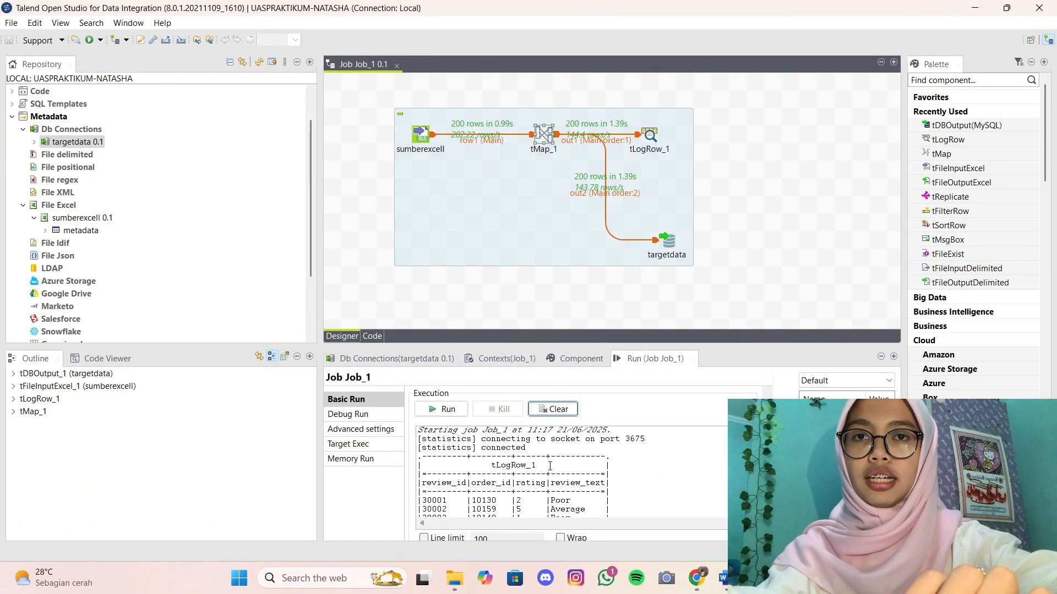
scroll(550, 467, "down", 9)
Switch to phpMyAdmin in Chrome and check the rows of the reviews table in the ecommerce database.
left_click(697, 578)
scroll(411, 222, "up", 2)
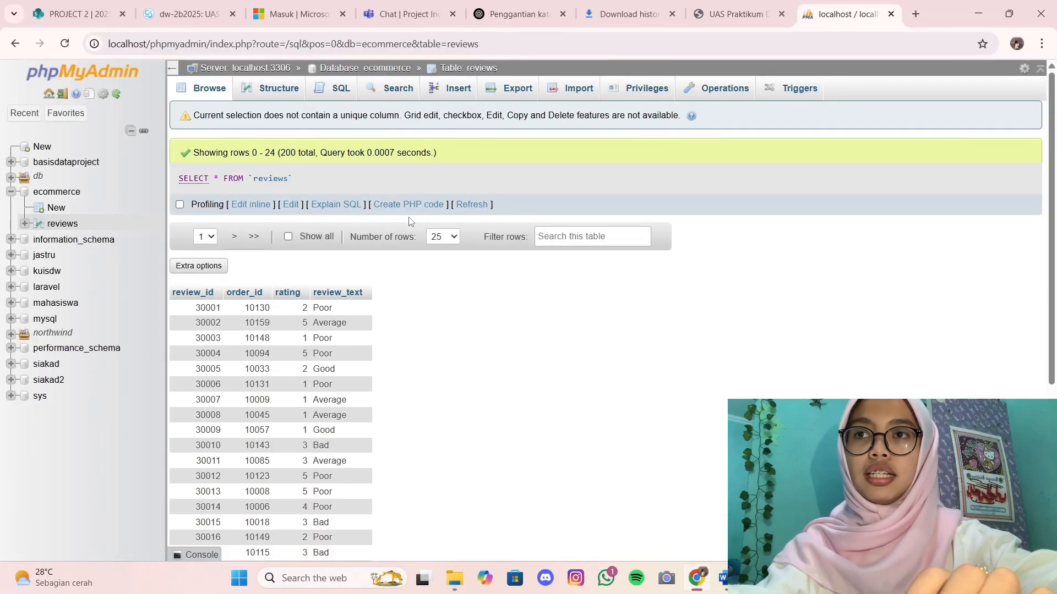
Look through the review_id, order_id, rating and review_text values listed in the reviews table.
scroll(411, 222, "down", 1)
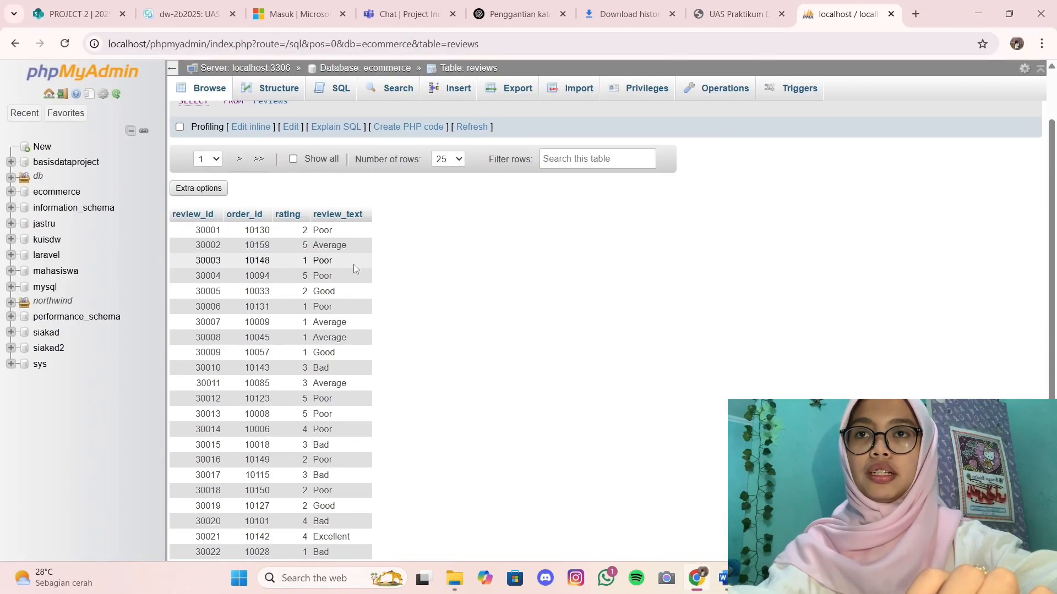
scroll(354, 264, "down", 2)
scroll(353, 264, "up", 4)
scroll(538, 339, "down", 1)
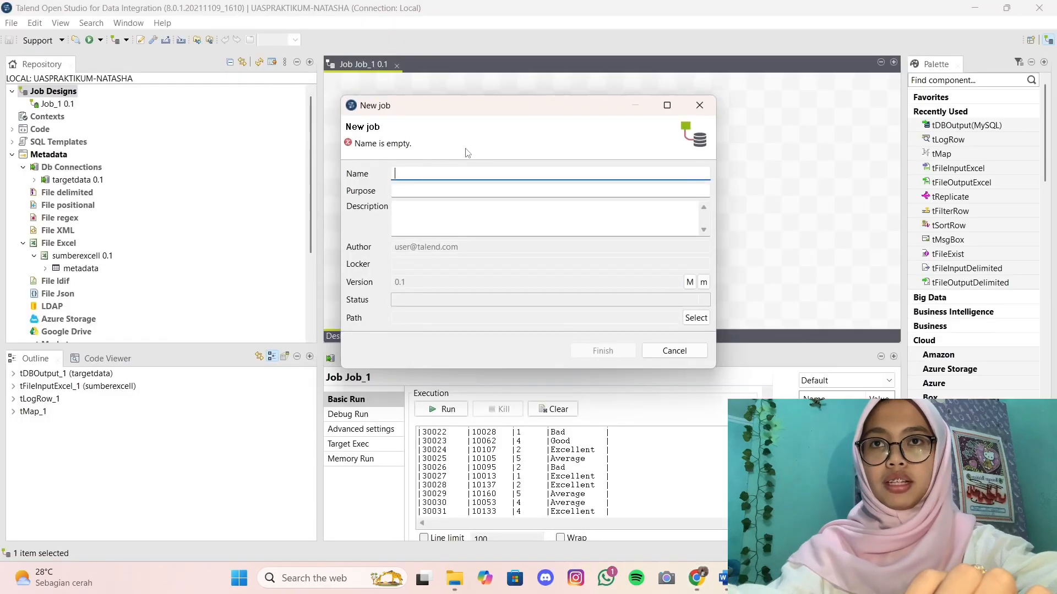
Back in Talend, create a new job named job_2 with the purpose "Mengolah data di job design".
type("JOB")
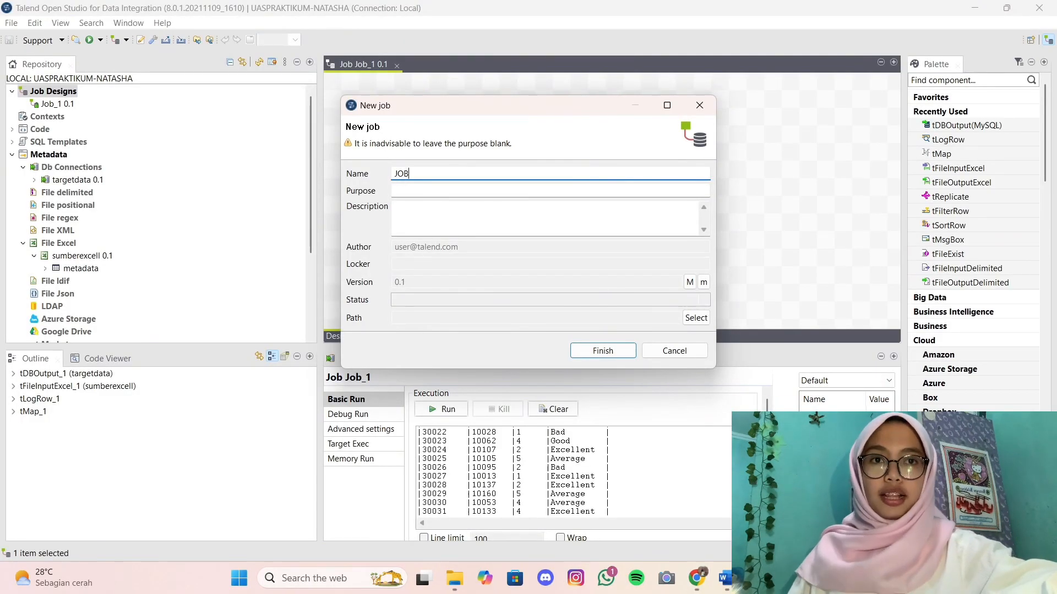
key("BackSpace")
key("BackSpace")
key("BackSpace")
type("job_2")
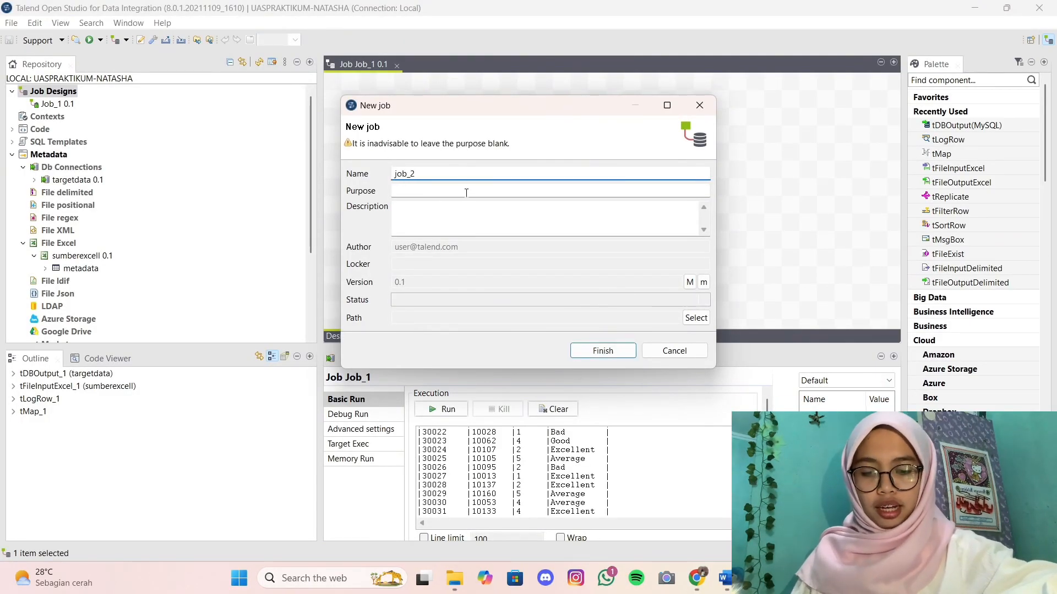
left_click(466, 193)
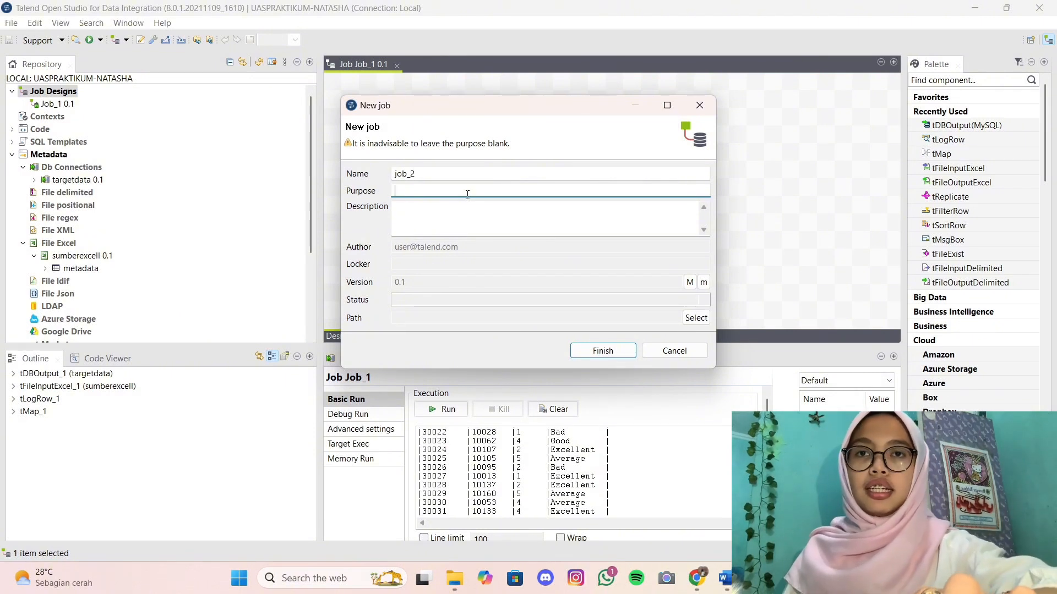
type("Mengolah data di job design")
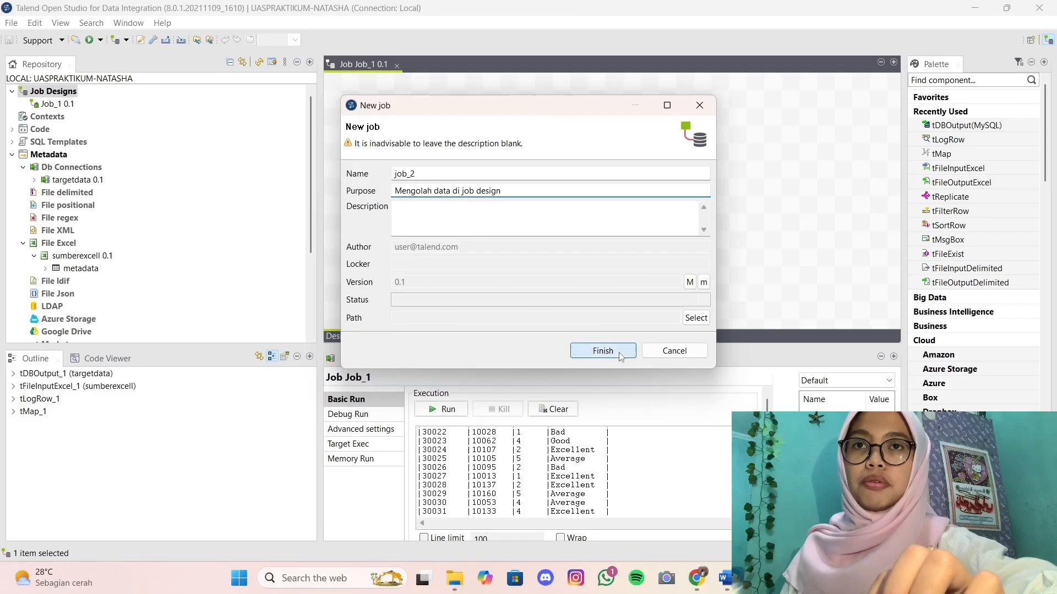
left_click(603, 351)
Add the reviews table from the targetdata connection to the job_2 canvas as a tMysqlInput component.
left_click_drag(83, 248, 485, 143)
left_click(447, 192)
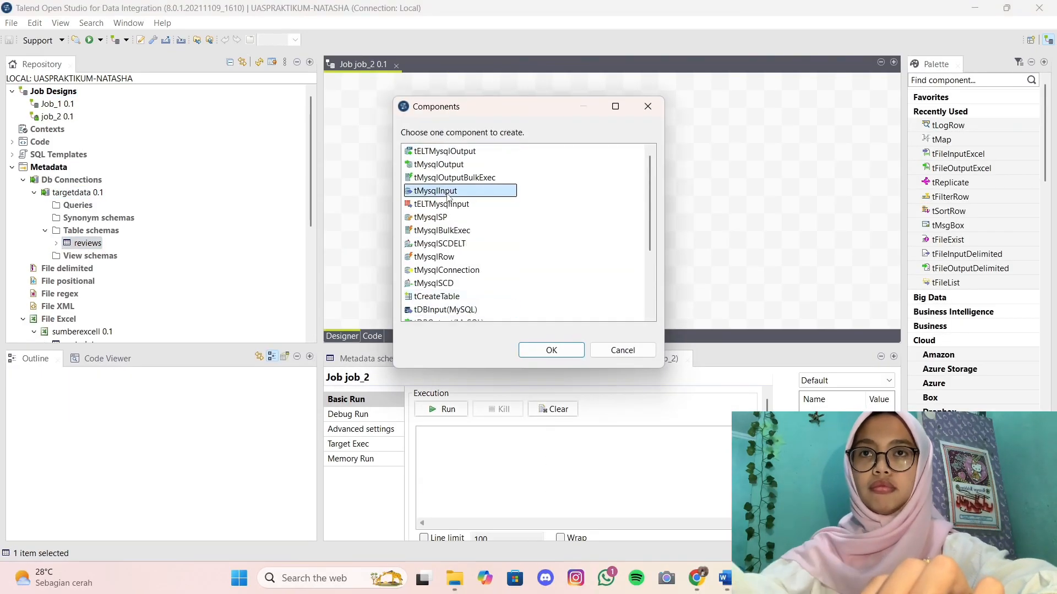
left_click(551, 350)
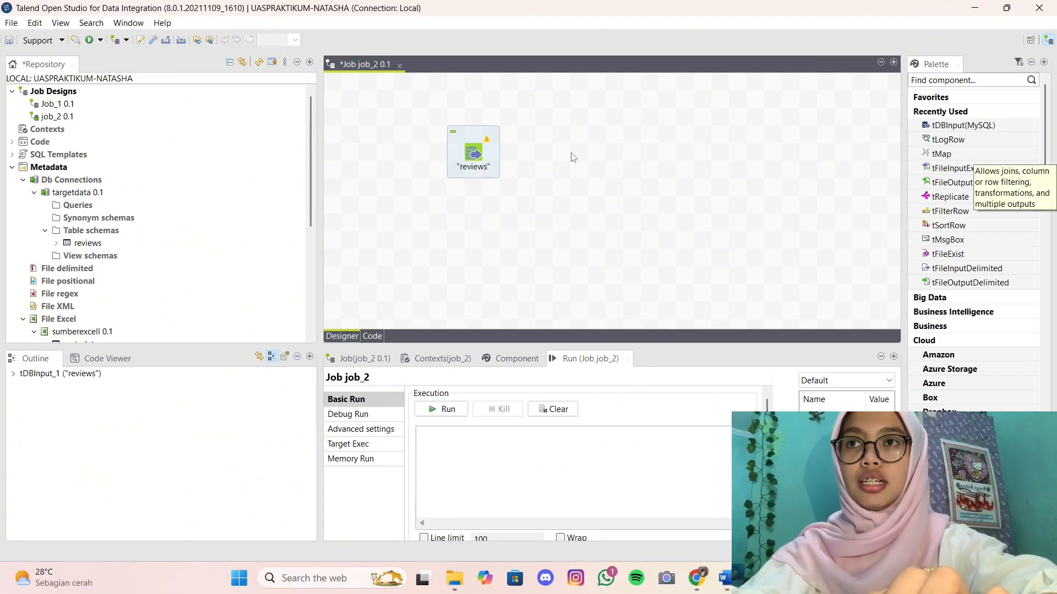
Add tMap, tLogRow and tSortRow components to the job_2 canvas.
left_click_drag(941, 153, 596, 152)
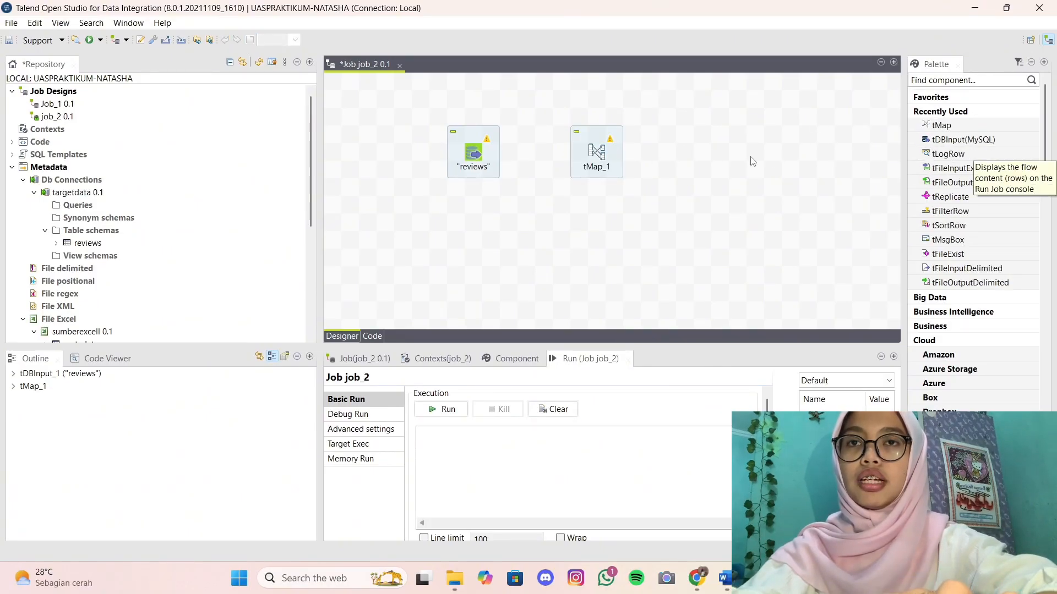
left_click_drag(947, 153, 688, 225)
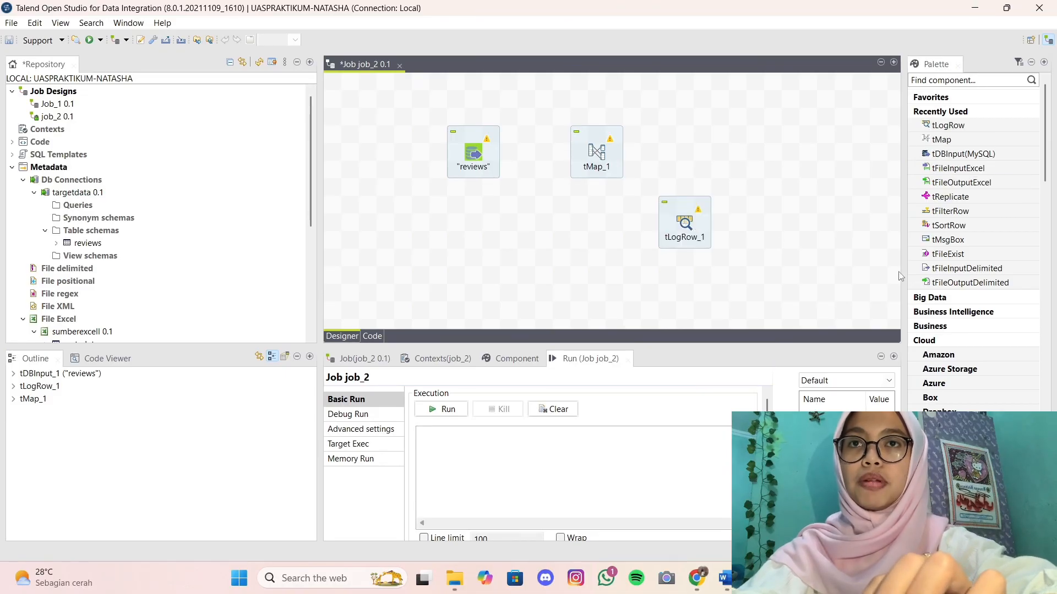
left_click_drag(932, 231, 895, 226)
left_click_drag(703, 143, 702, 143)
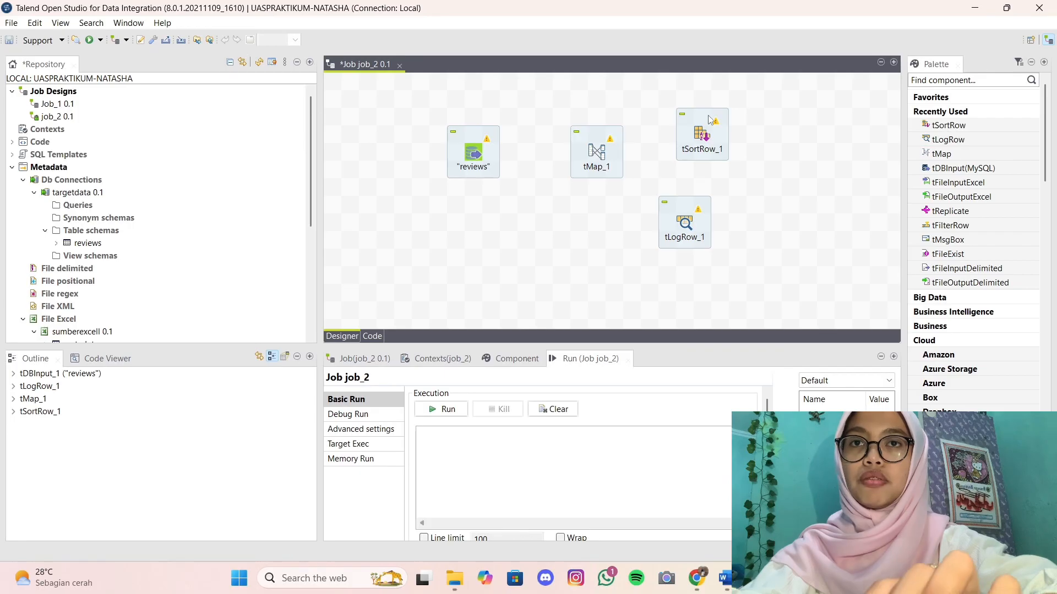
Line up tSortRow_1 in a row with tMap_1 and place tLogRow_1 directly below tSortRow_1.
left_click(721, 139)
right_click(725, 167)
left_click_drag(718, 137, 722, 159)
left_click(685, 206)
right_click(707, 223)
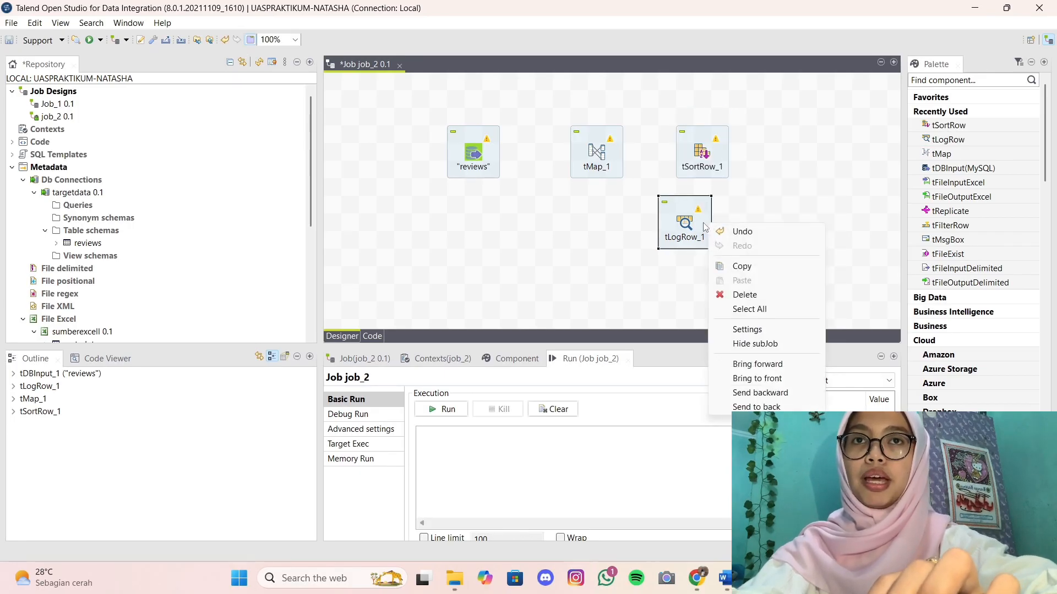
key("Escape")
left_click_drag(705, 226, 722, 244)
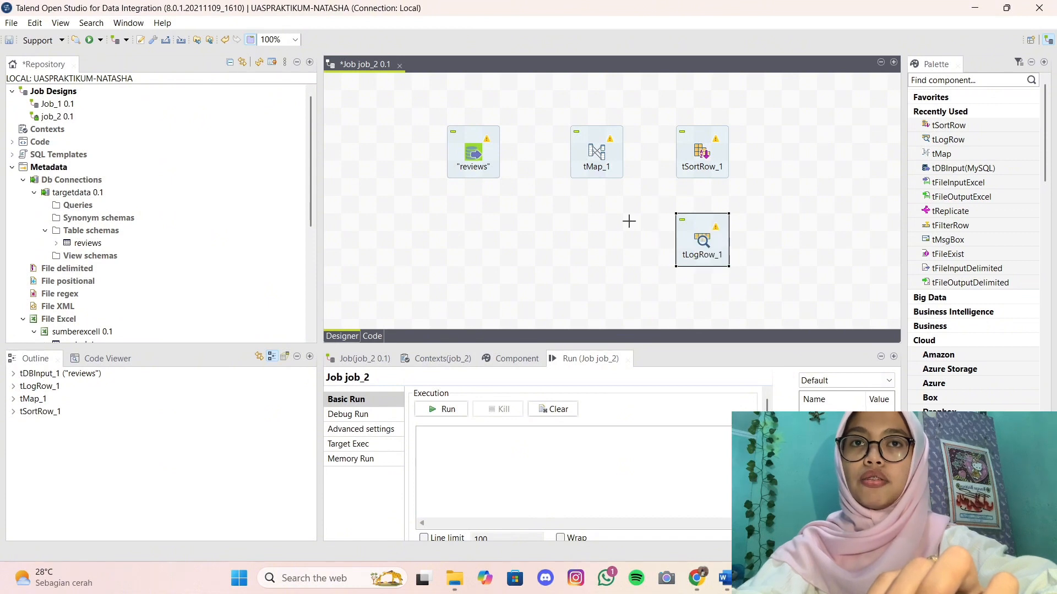
Connect the reviews input to tMap_1 with a Main row.
right_click(468, 151)
mouse_move(434, 151)
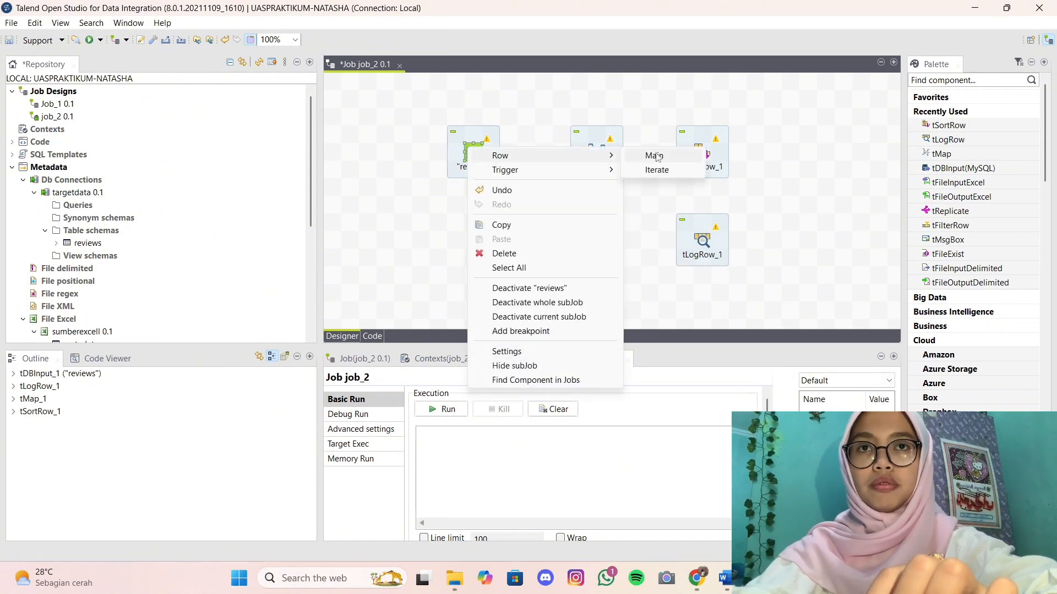
left_click(653, 156)
left_click(600, 151)
Connect tMap_1 to tSortRow_1 through a new output named out1.
right_click(600, 152)
mouse_move(636, 159)
left_click(802, 158)
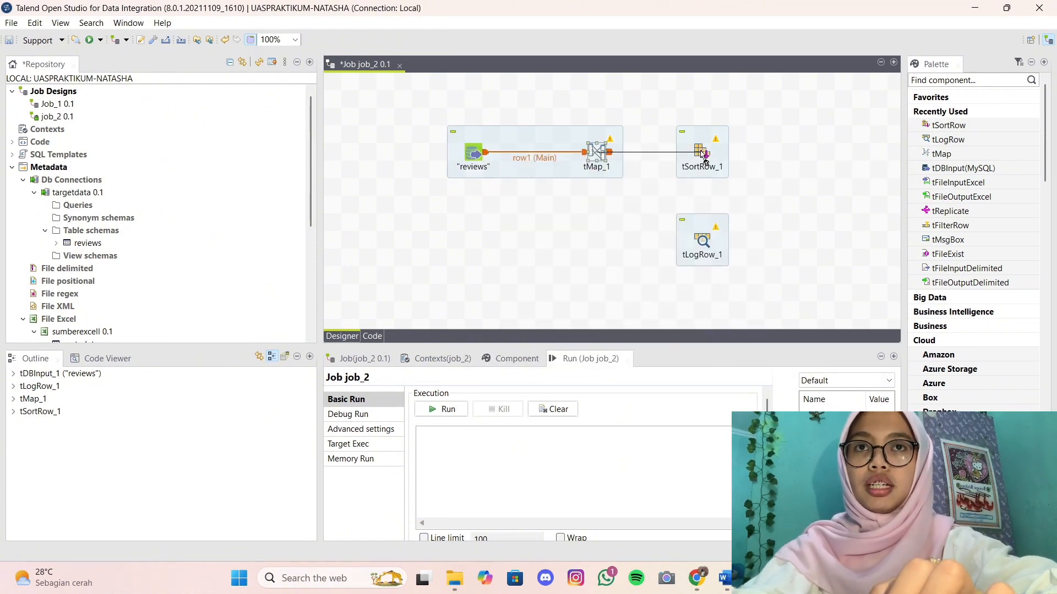
left_click(700, 152)
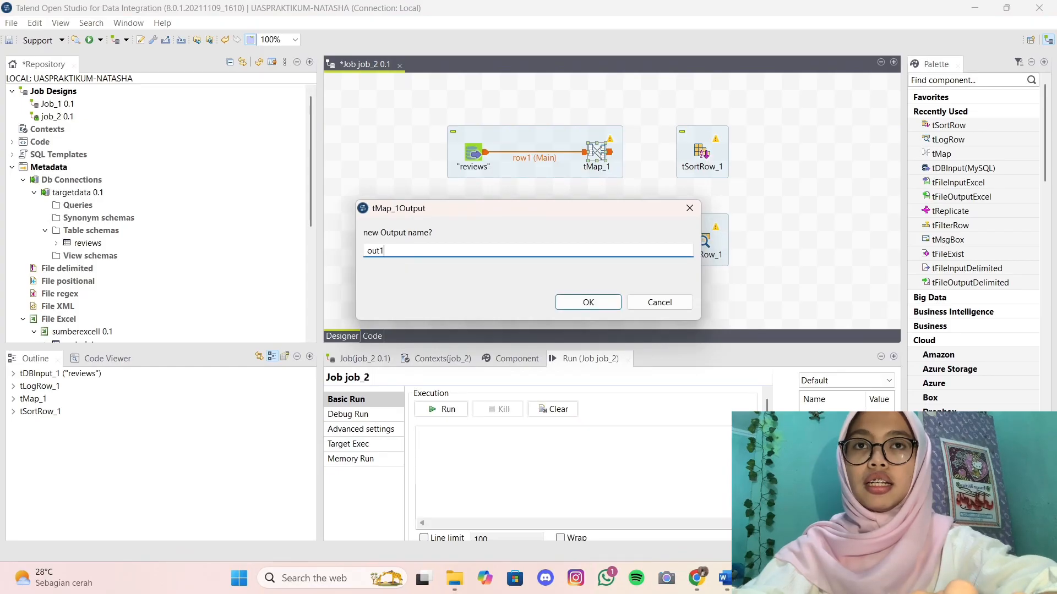
left_click(570, 302)
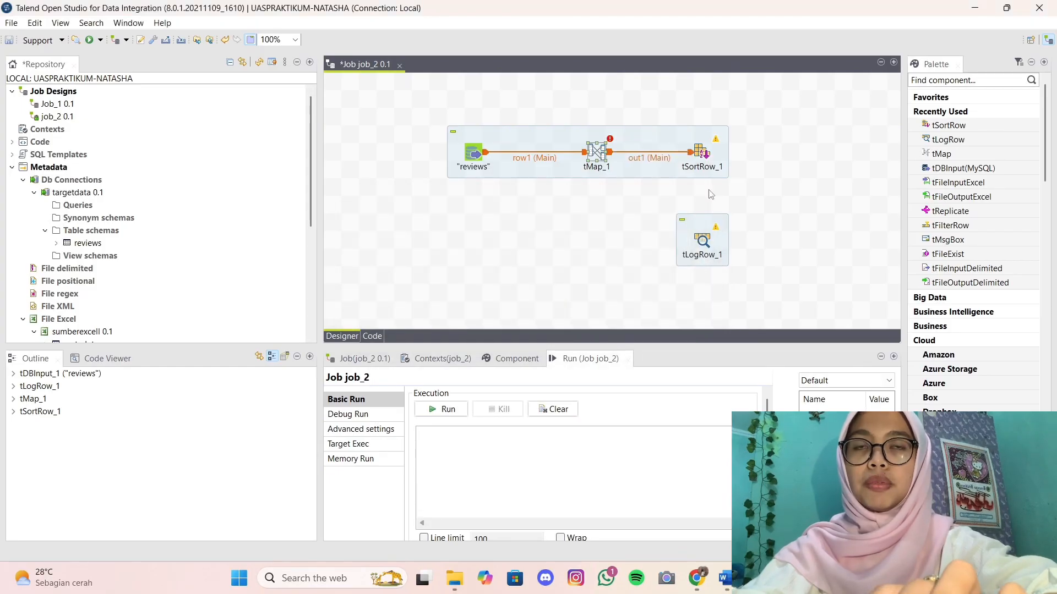
Connect tSortRow_1 to tLogRow_1 with a Main row.
right_click(704, 153)
mouse_move(741, 160)
left_click(881, 160)
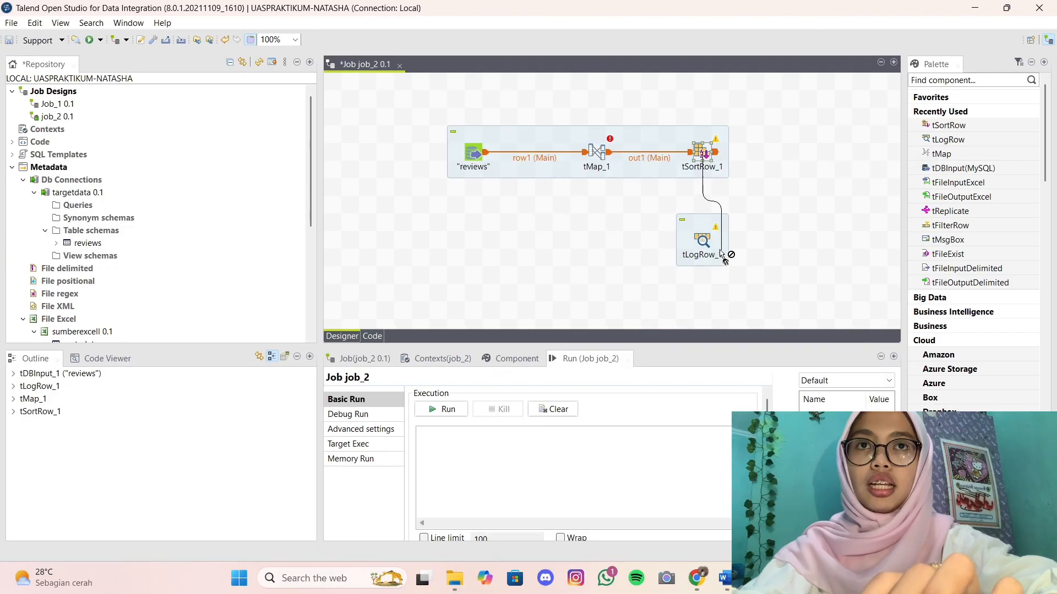
left_click(703, 240)
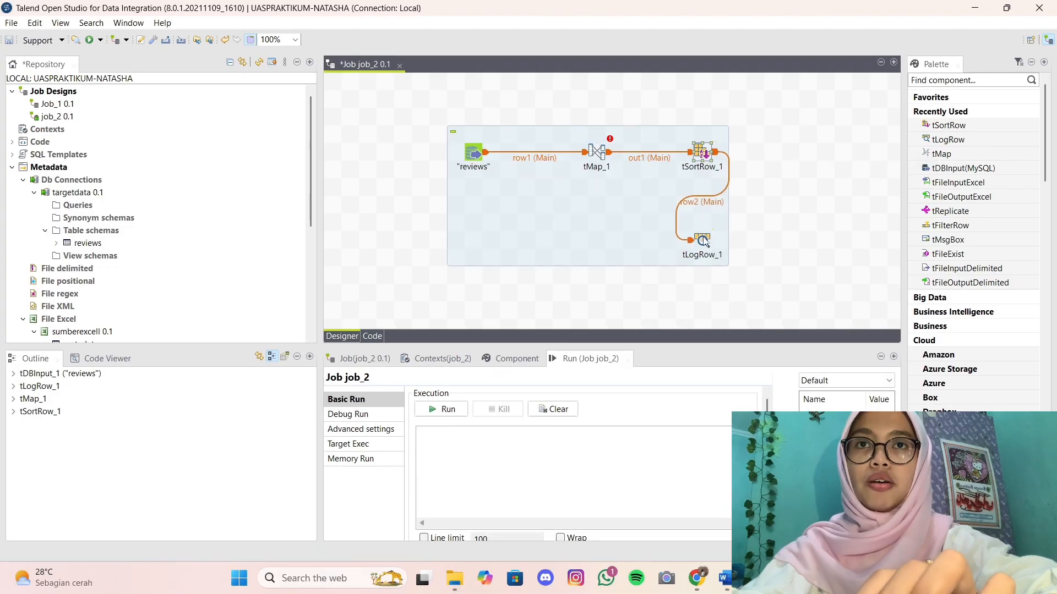
In tMap_1, map review_id, order_id, rating and review_text from row1 to out1 and apply the mapping.
left_click(517, 359)
left_click(702, 152)
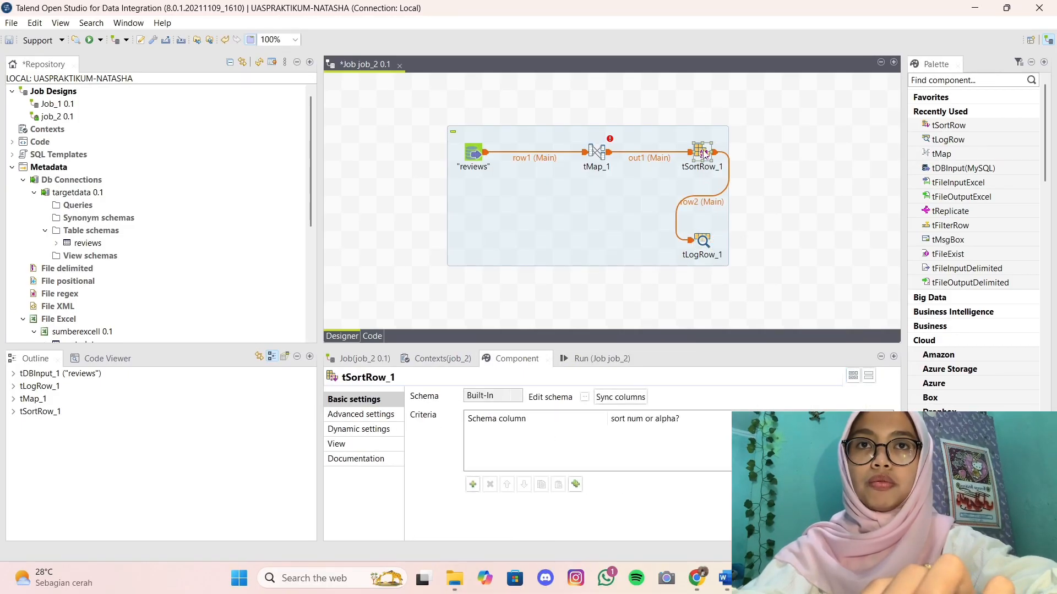
left_click(534, 153)
double_click(597, 152)
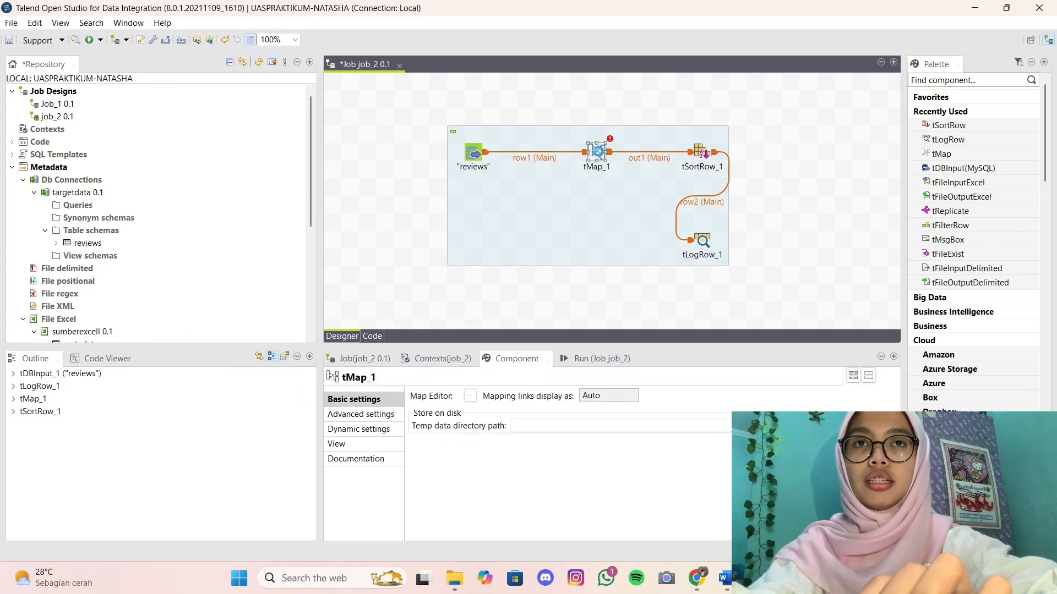
left_click(214, 83)
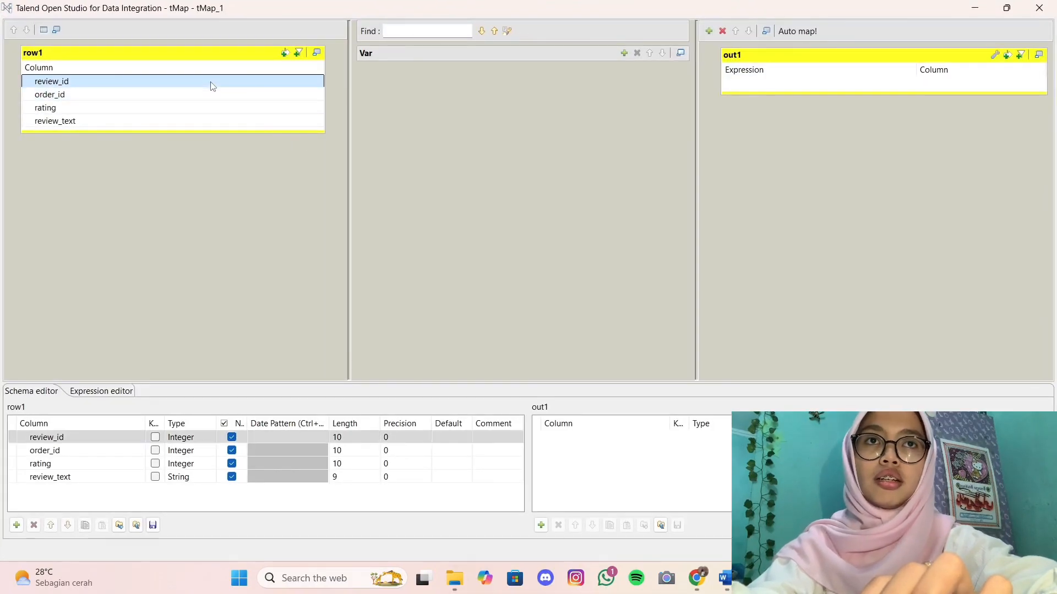
left_click_drag(214, 96, 809, 99)
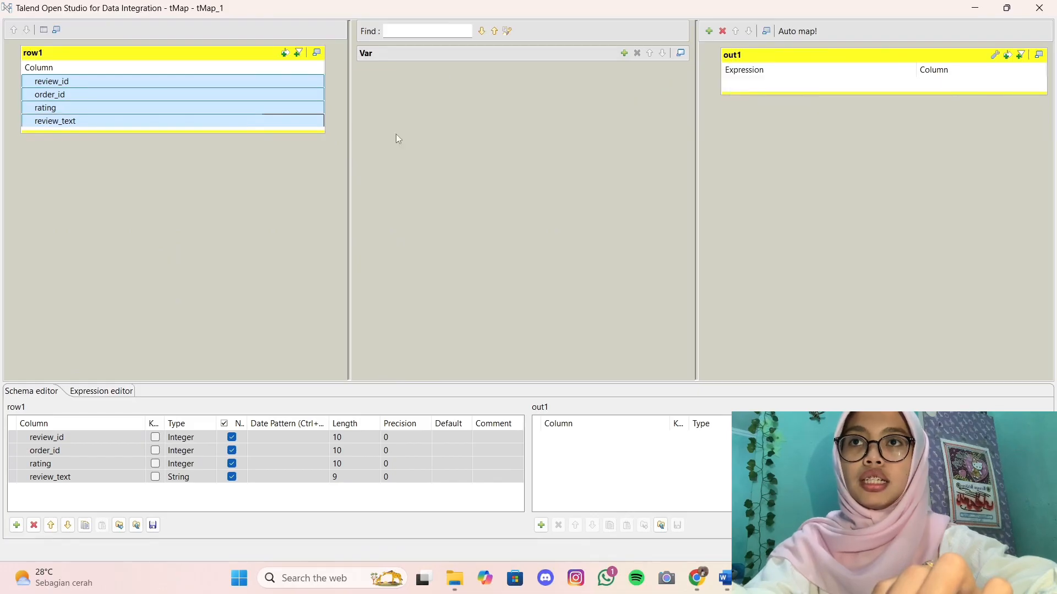
left_click_drag(310, 106, 886, 88)
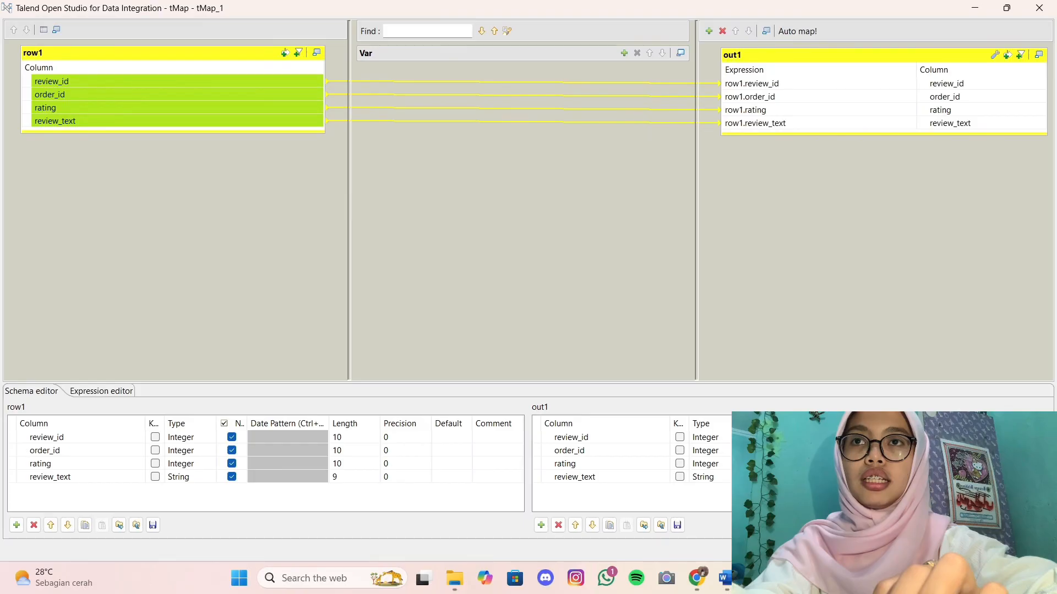
left_click(967, 551)
left_click(615, 297)
Add a sort criterion to tSortRow_1 that uses the review_text column with alpha sorting.
left_click(693, 156)
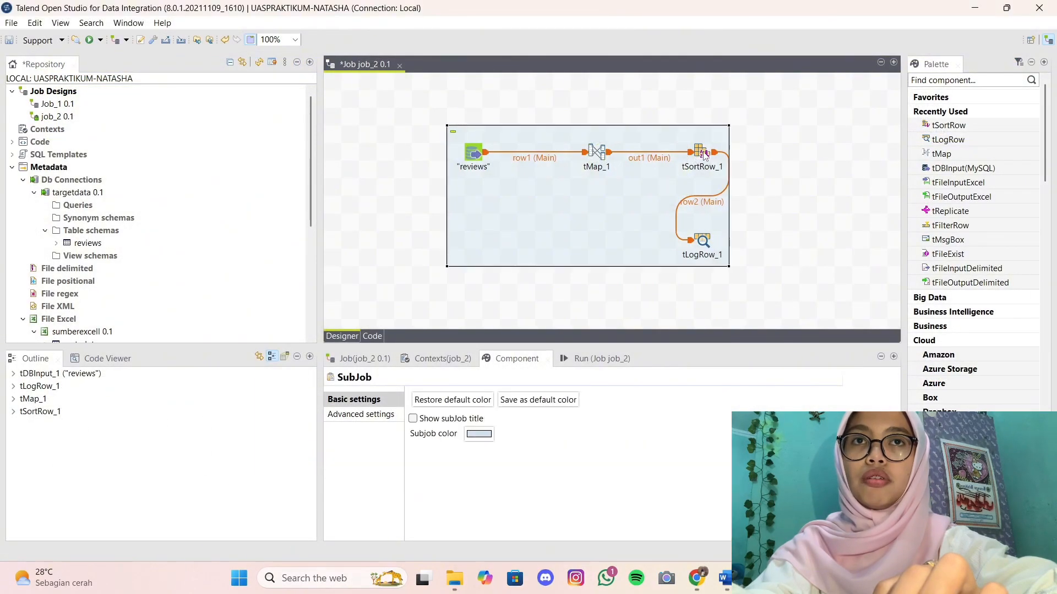
left_click(704, 155)
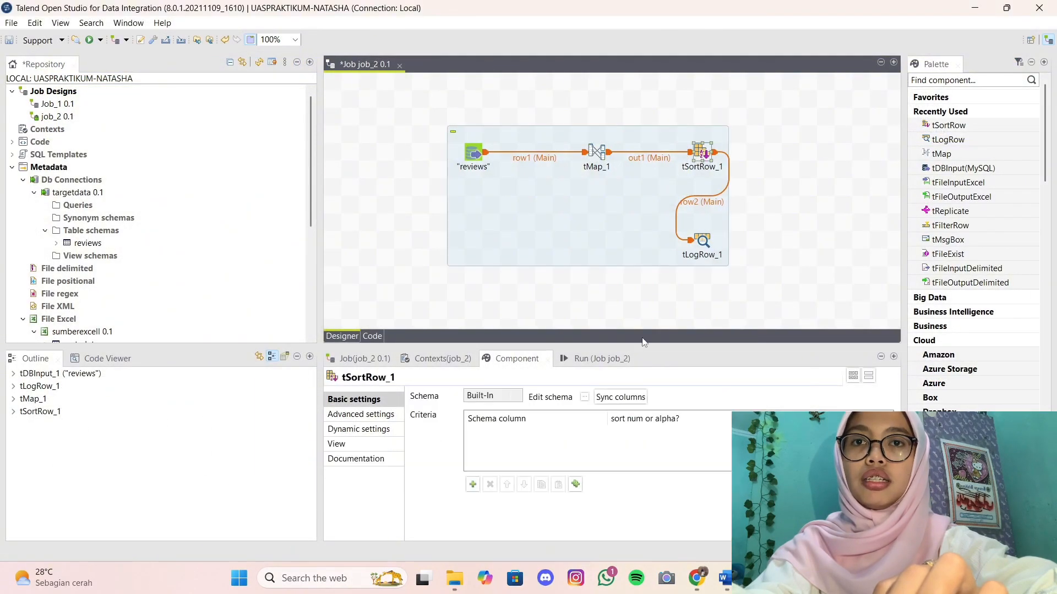
left_click(473, 485)
left_click(551, 432)
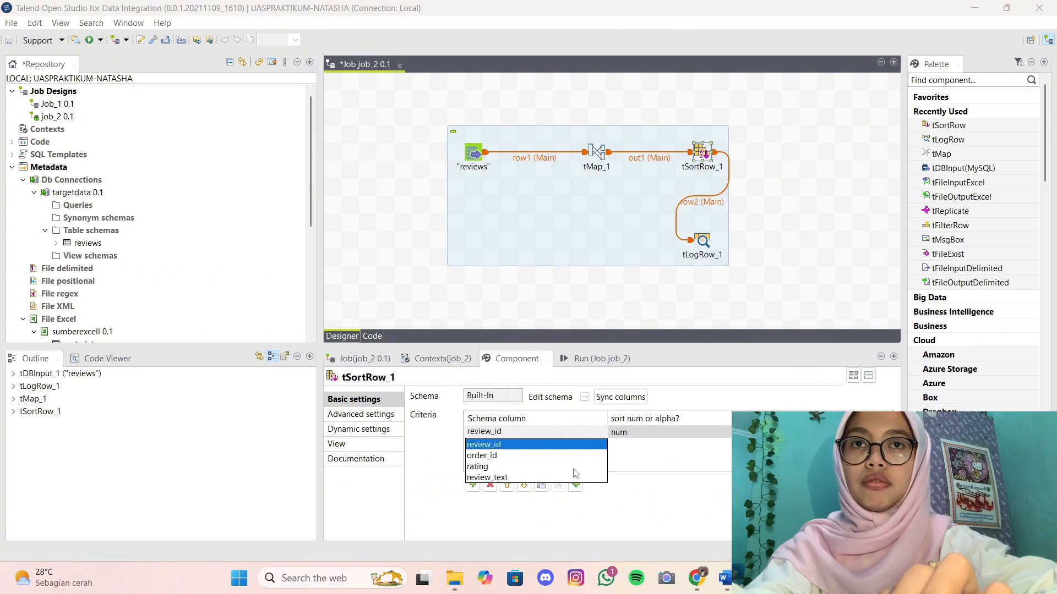
left_click(538, 477)
left_click(614, 431)
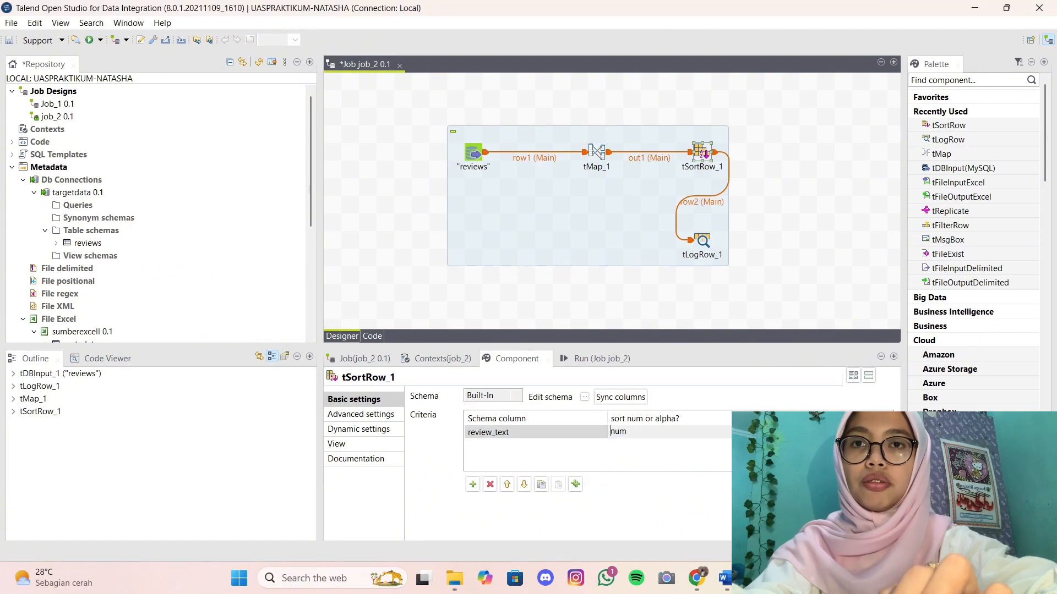
left_click(622, 455)
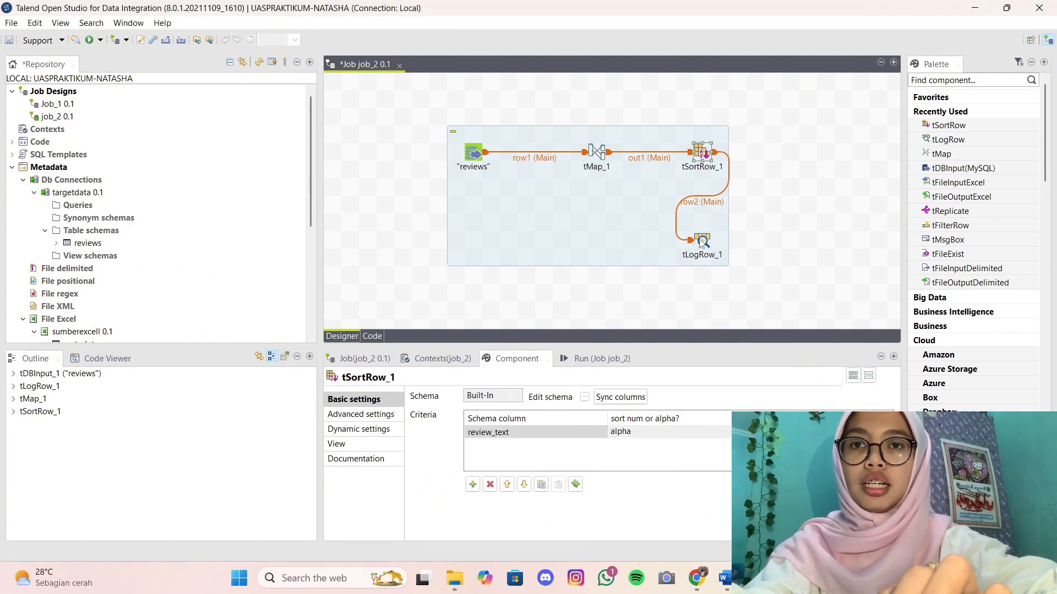
Run job_2 and look through its execution output.
left_click(592, 358)
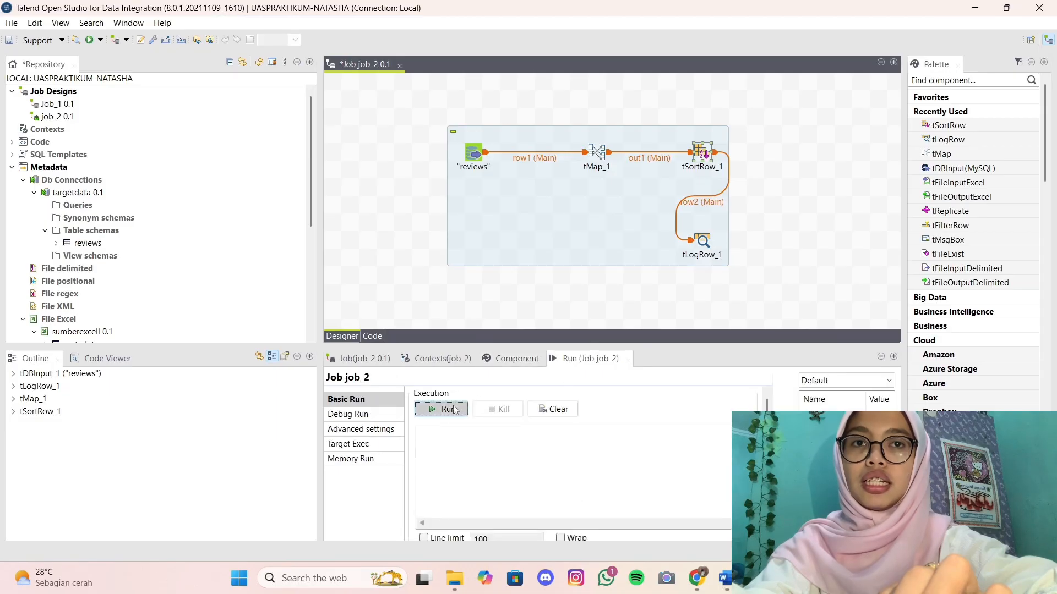
left_click(452, 409)
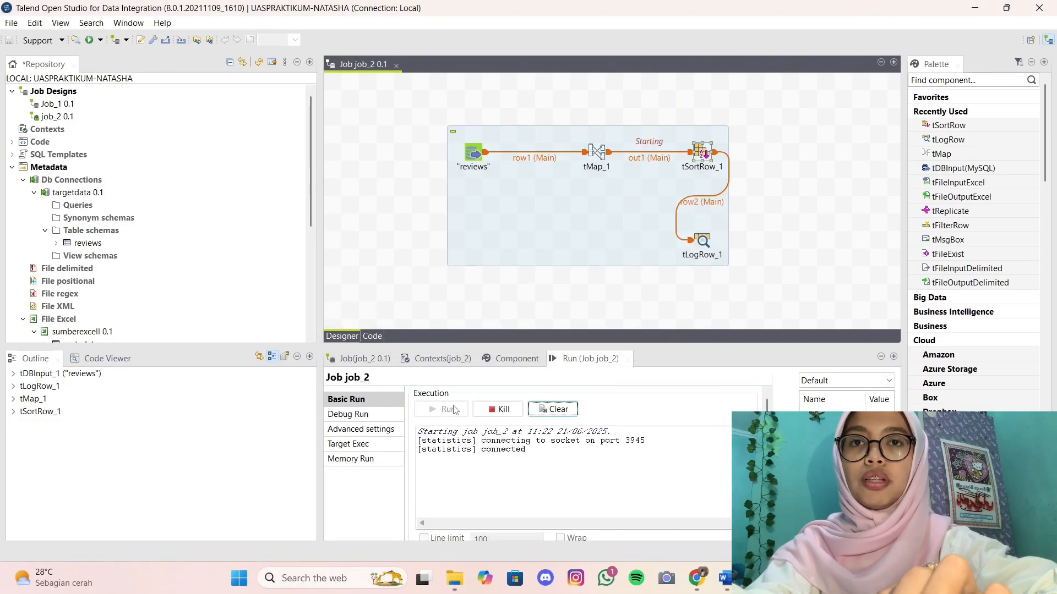
scroll(638, 494, "up", 20)
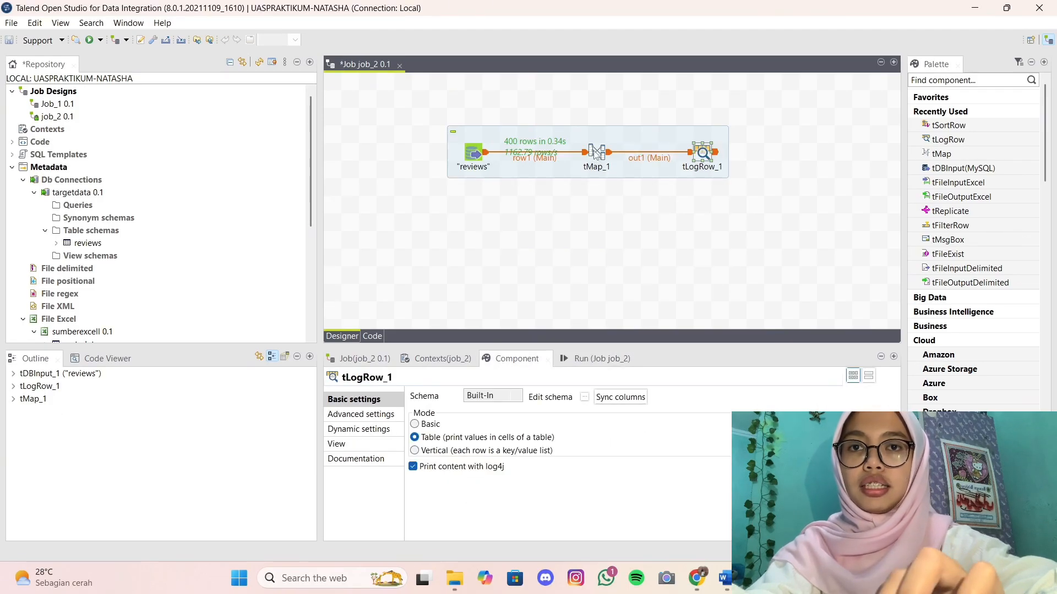
In tMap_1, add the filter expression row1.review_text.equals("Excellent") to the out1 output and apply the mapping.
double_click(591, 158)
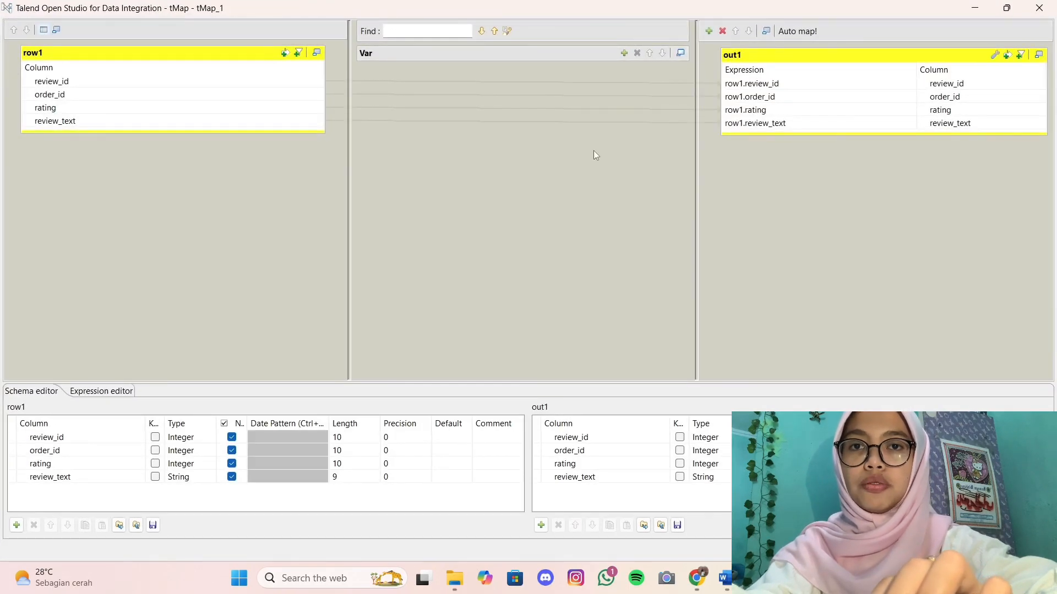
left_click(762, 133)
left_click_drag(762, 165, 763, 168)
left_click(808, 124)
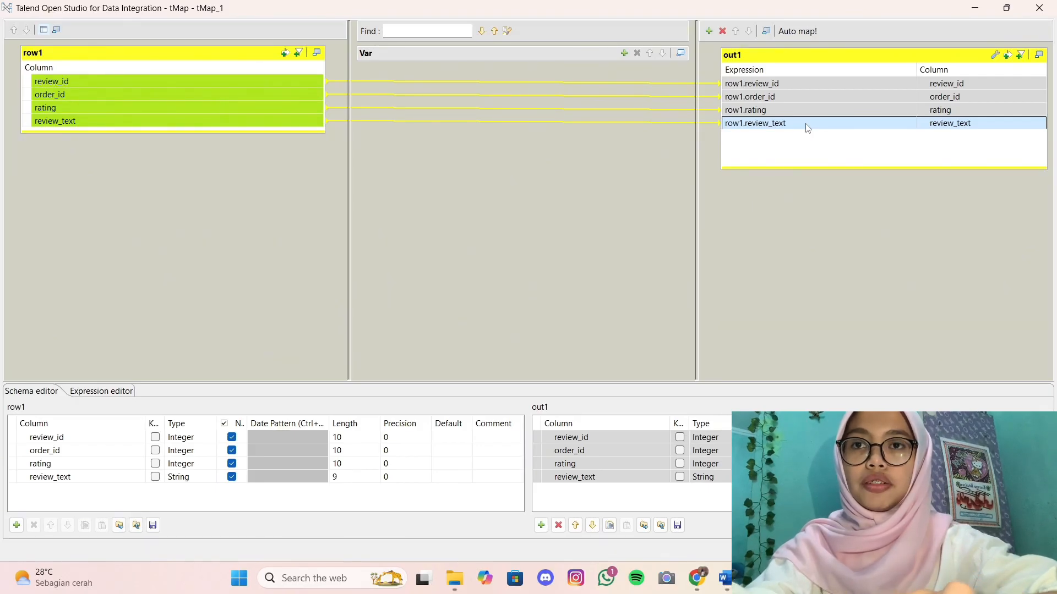
left_click(1007, 56)
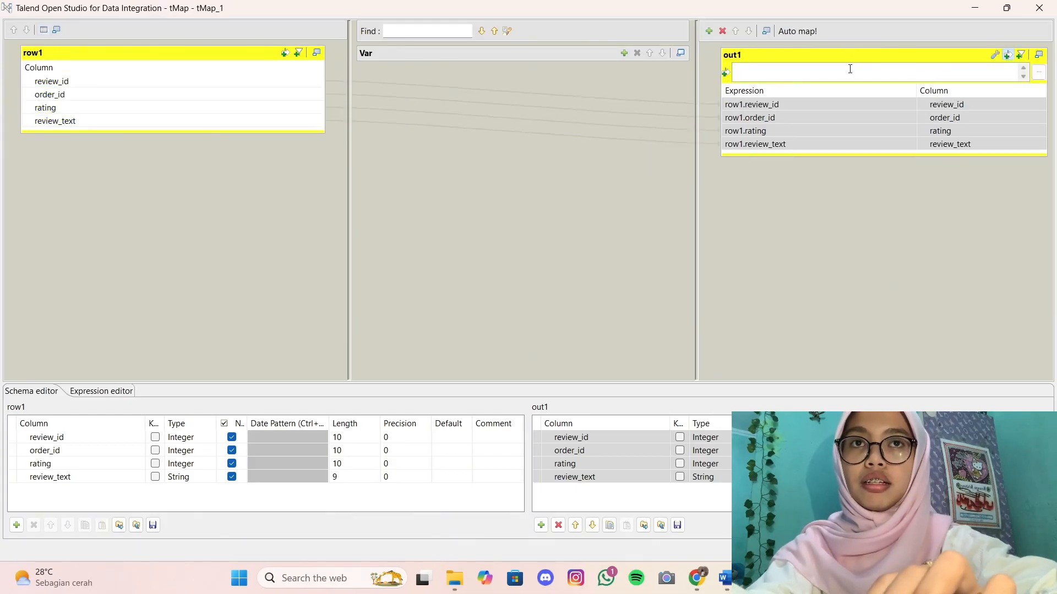
left_click_drag(272, 123, 823, 69)
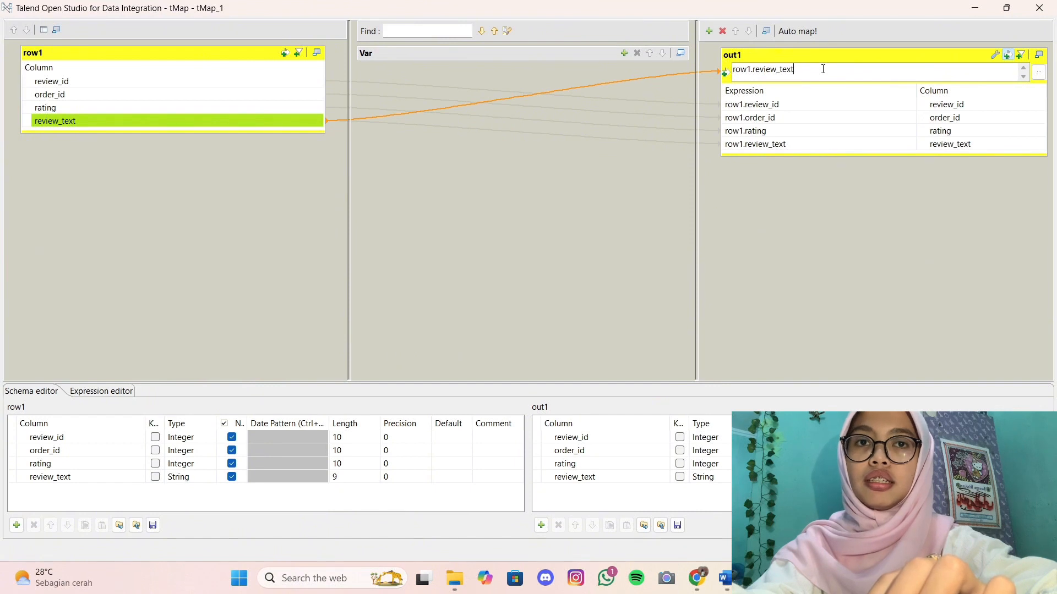
type(".equels(")
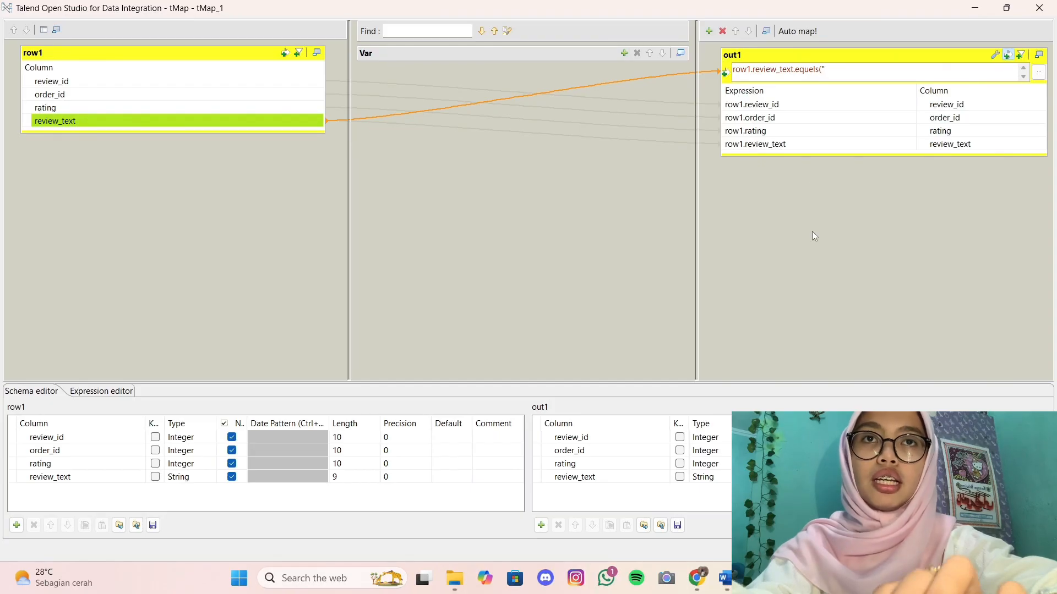
type("Ex")
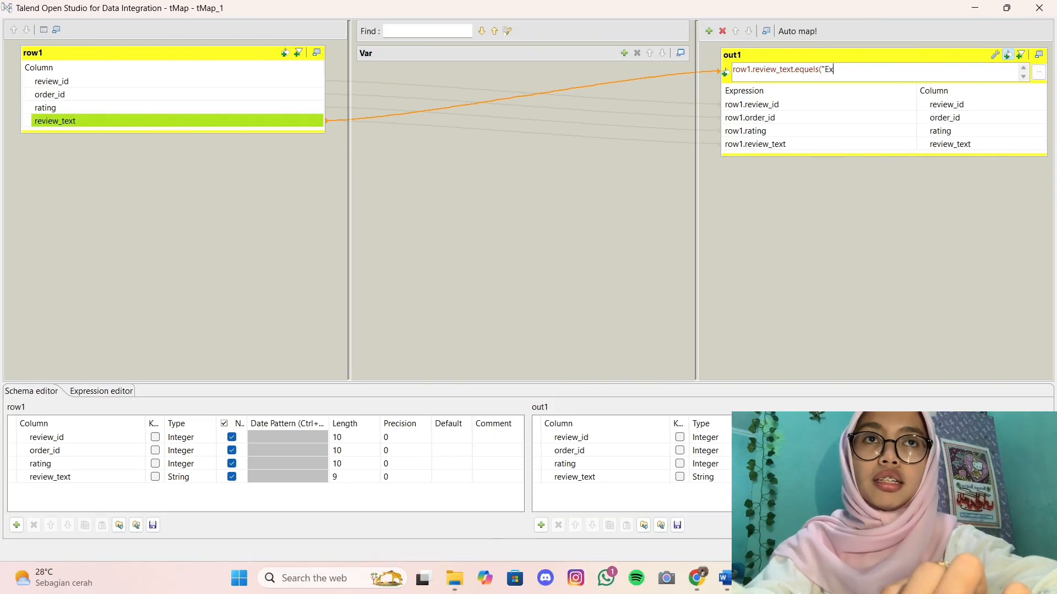
type("cellent\")")
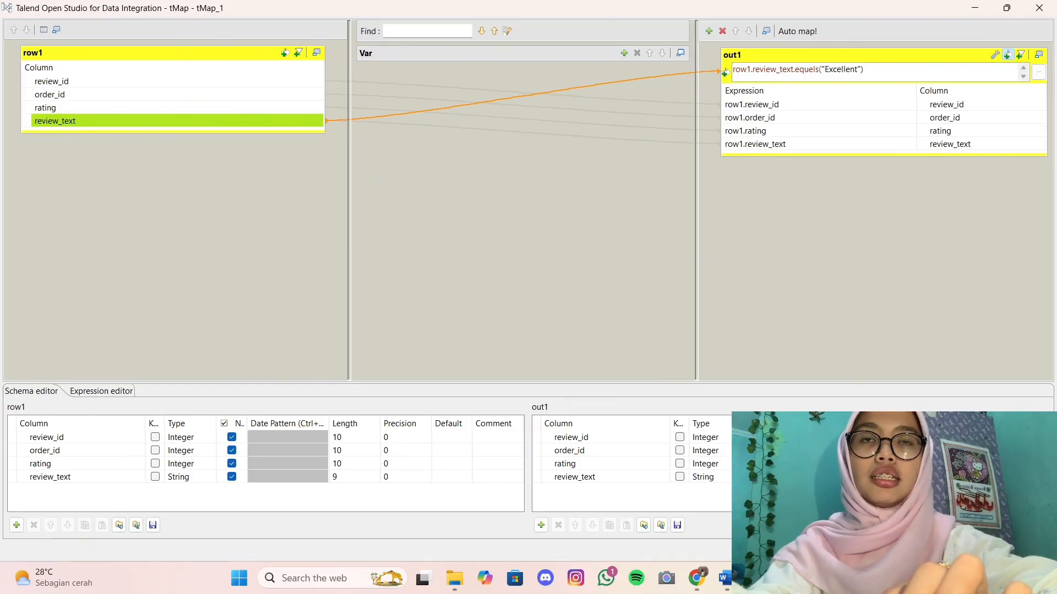
left_click(973, 550)
Clear the previous execution output and run job_2 with the new out1 filter.
left_click(606, 355)
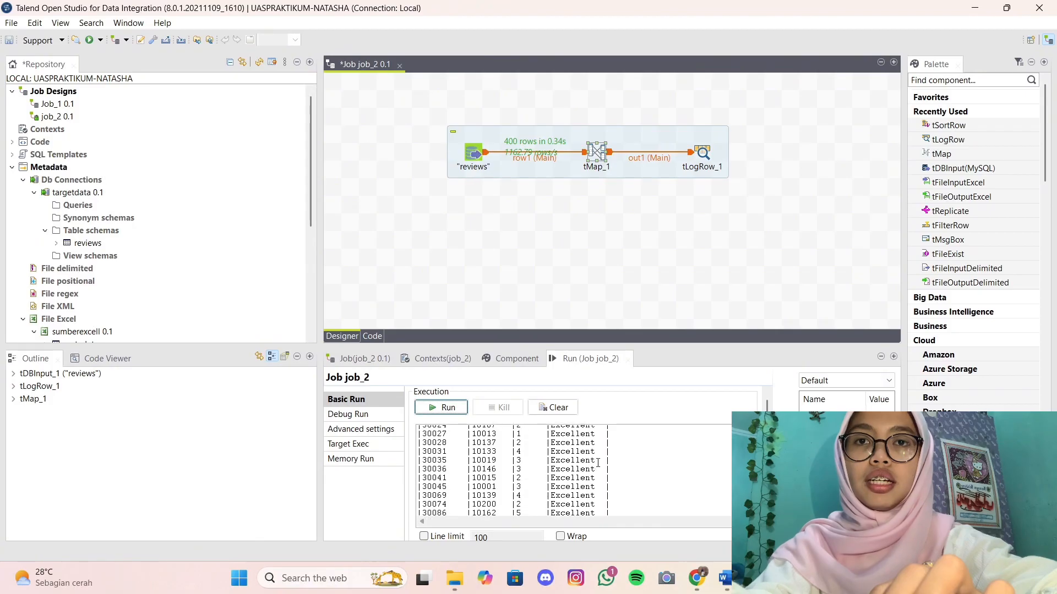
left_click(553, 407)
left_click(447, 408)
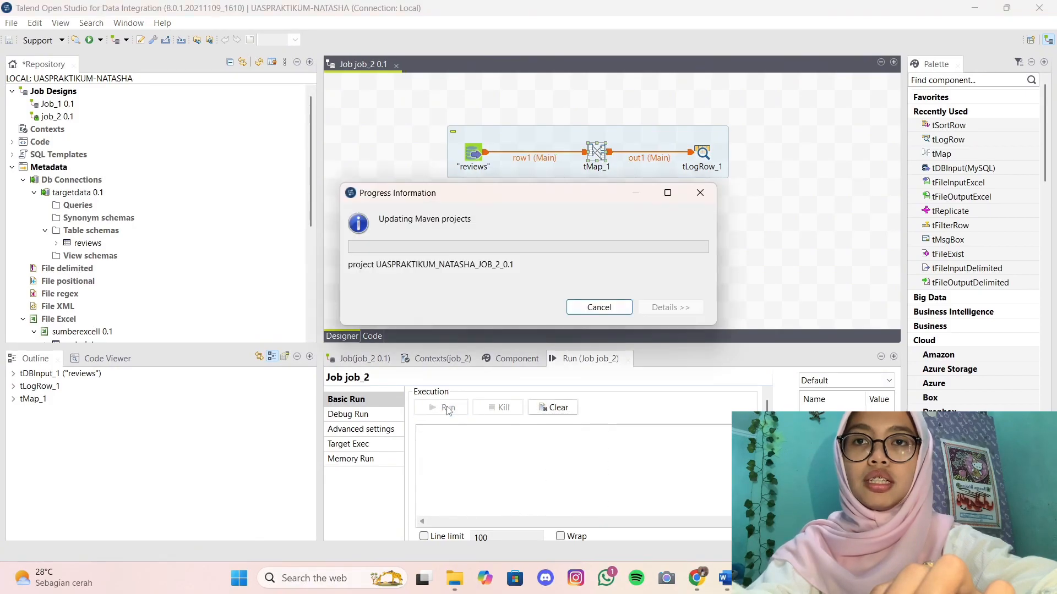
left_click(751, 289)
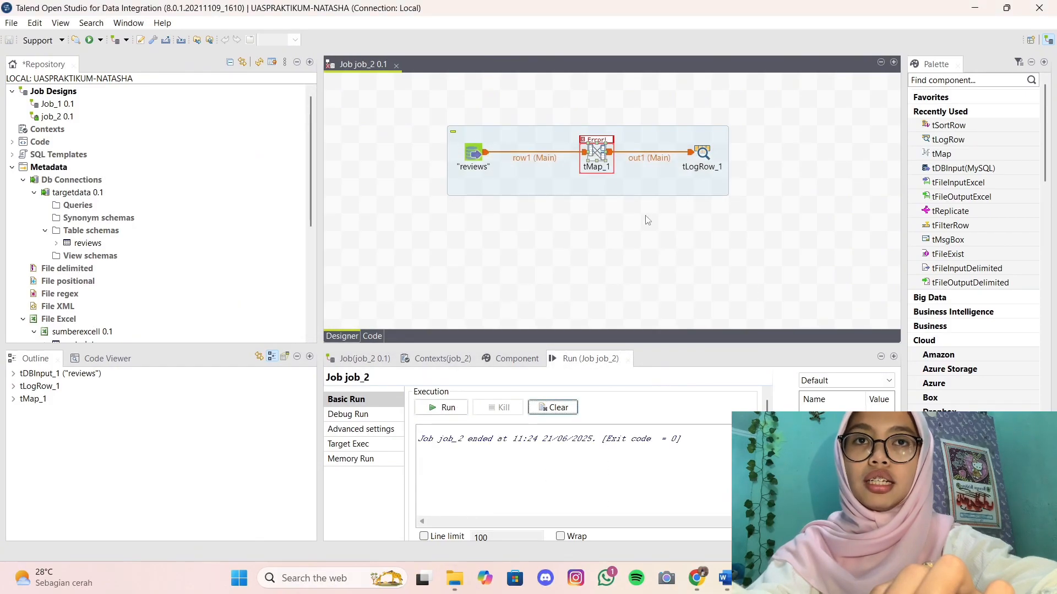
Recheck and reapply the out1 filter expression in tMap_1, and rerun job_2 to review the filtered rows.
double_click(600, 154)
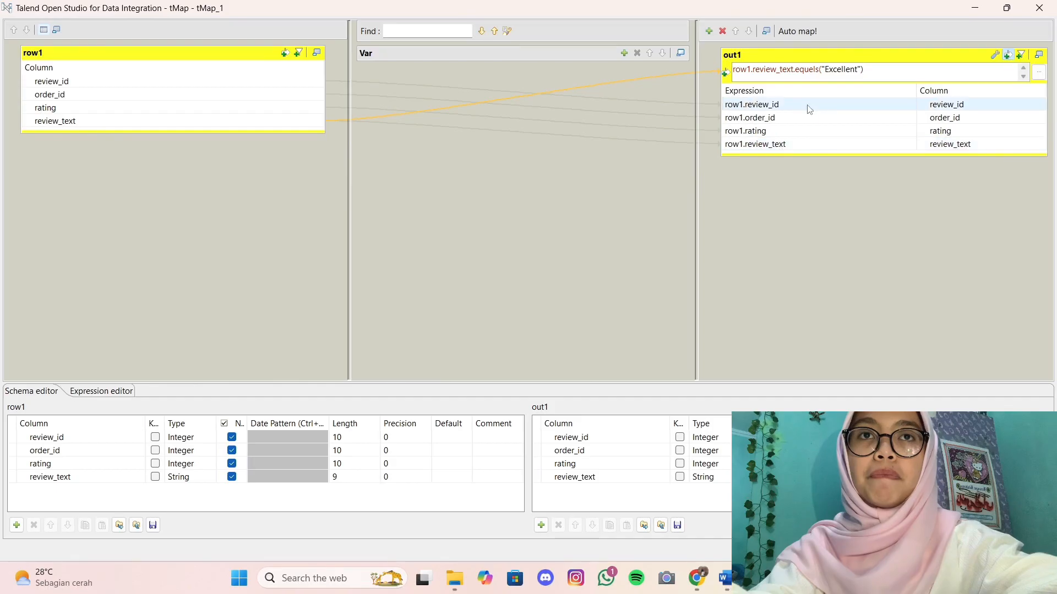
left_click(815, 73)
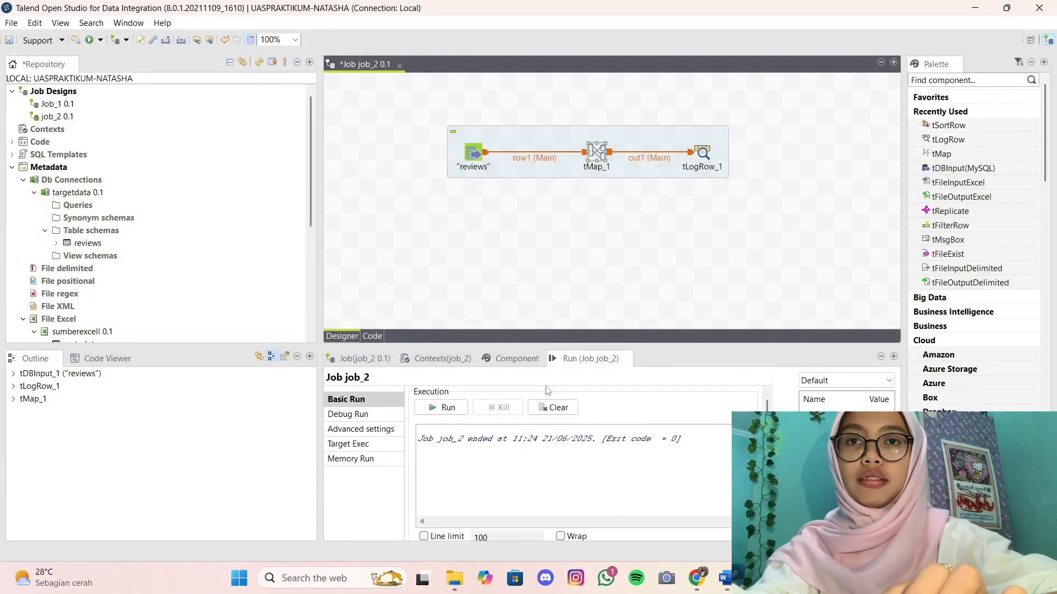
left_click(437, 409)
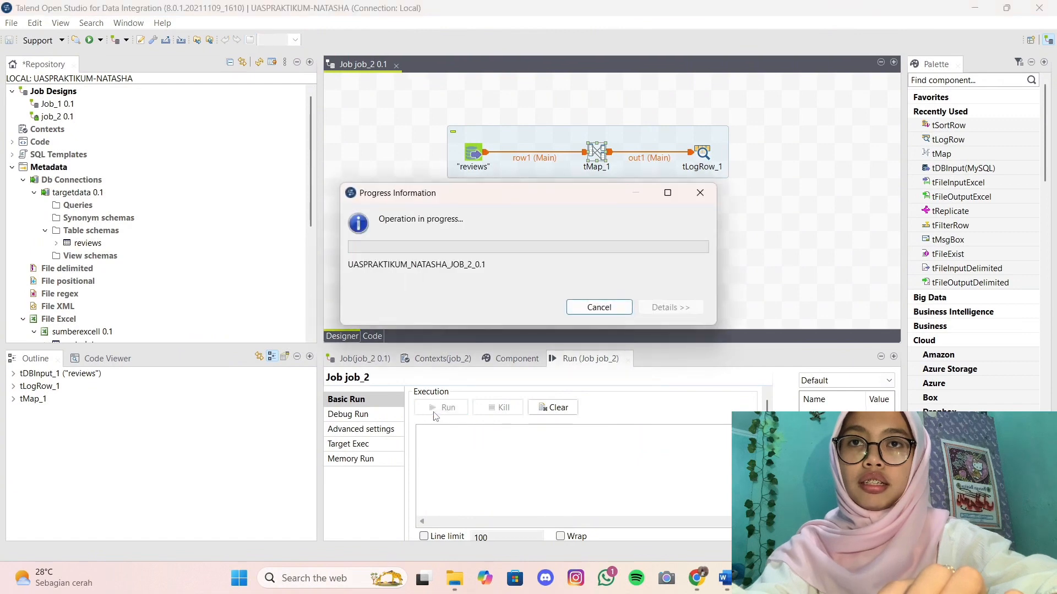
scroll(505, 456, "down", 20)
scroll(505, 456, "up", 20)
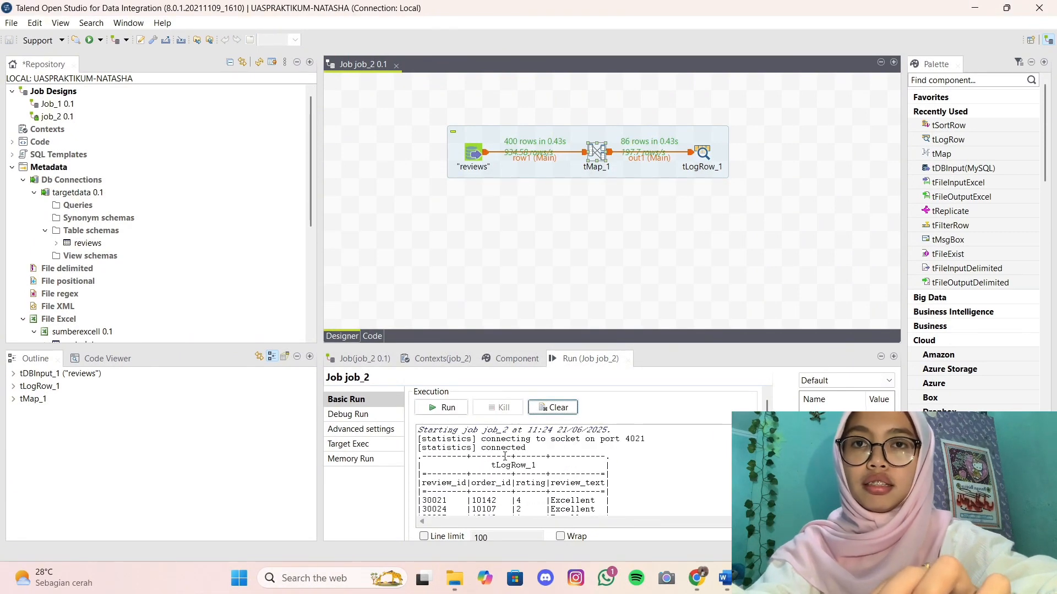
In tMap_1, change the out1 review_text expression to StringHandling.UPCASE(row1.review_text) and apply the mapping.
double_click(597, 153)
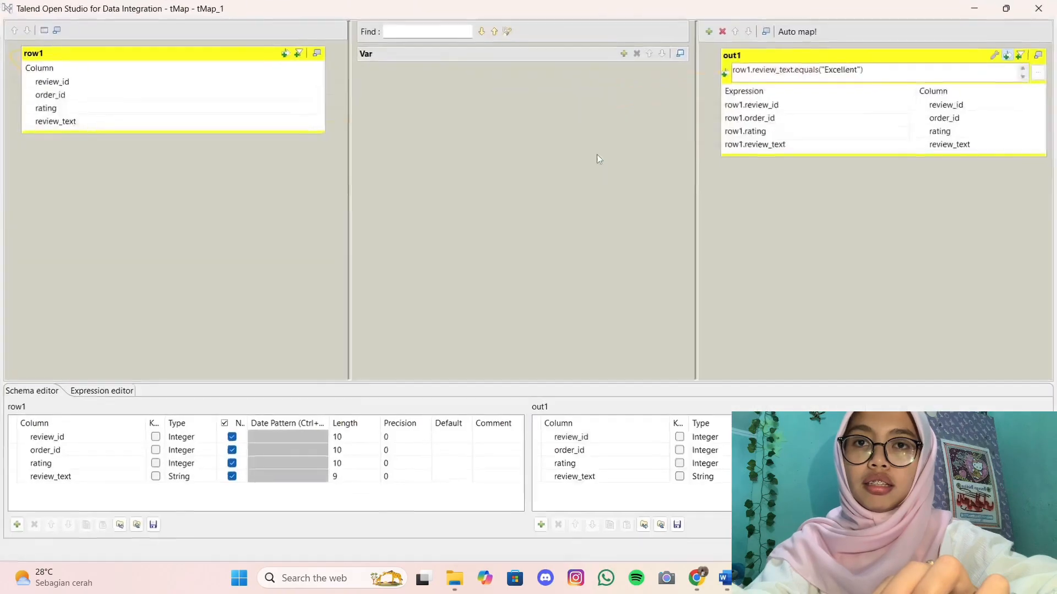
left_click(784, 165)
left_click(793, 147)
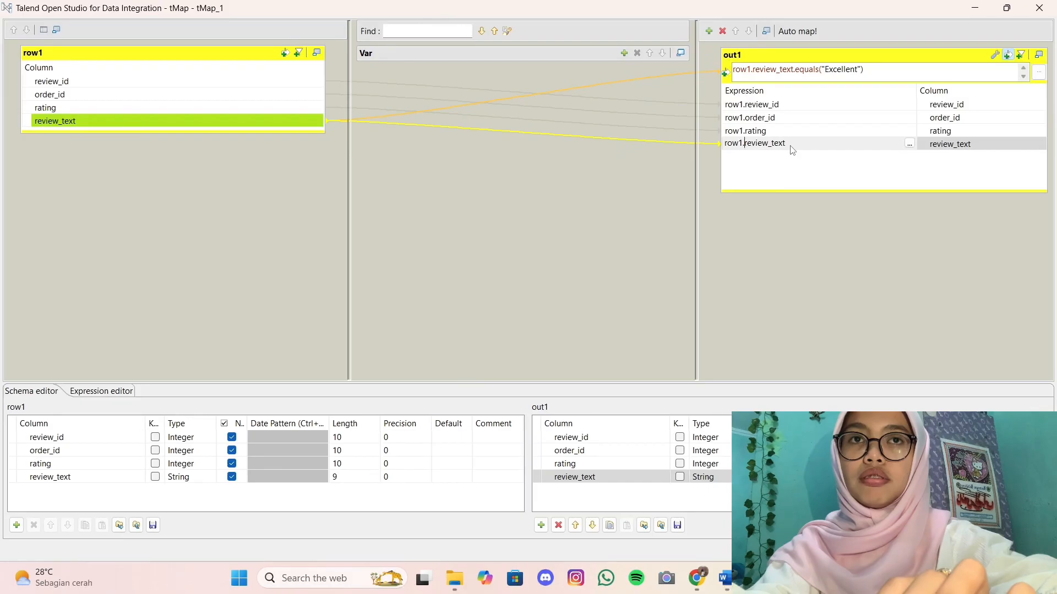
type("String")
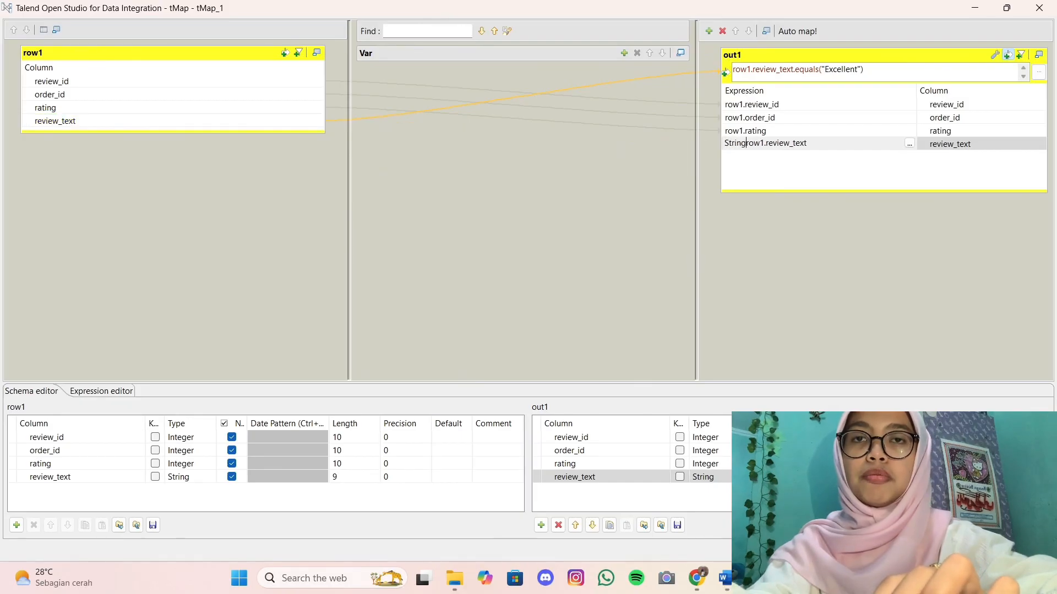
type("Handling.UPCASE(")
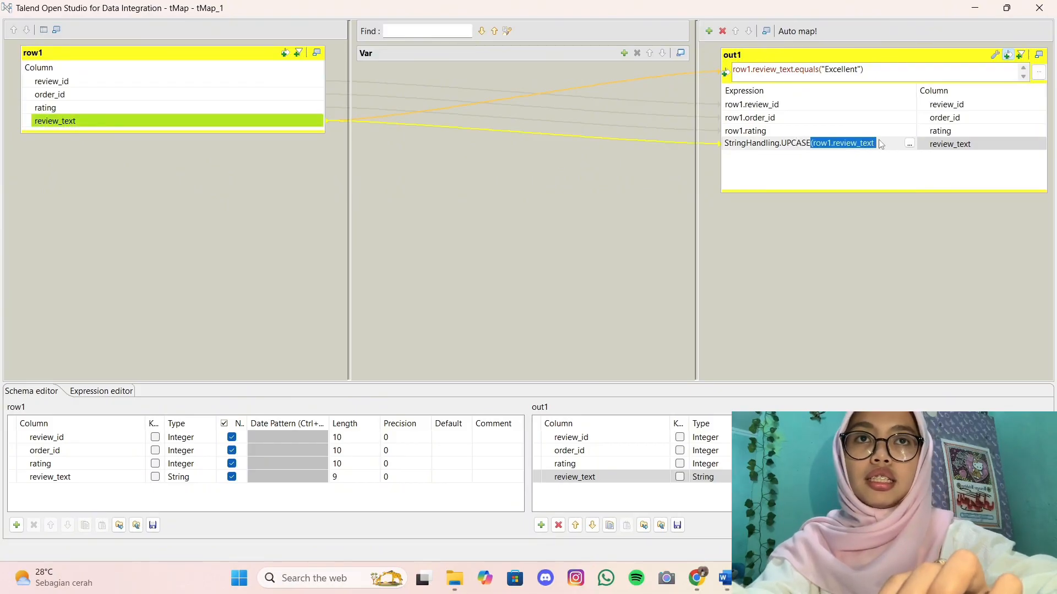
left_click(880, 141)
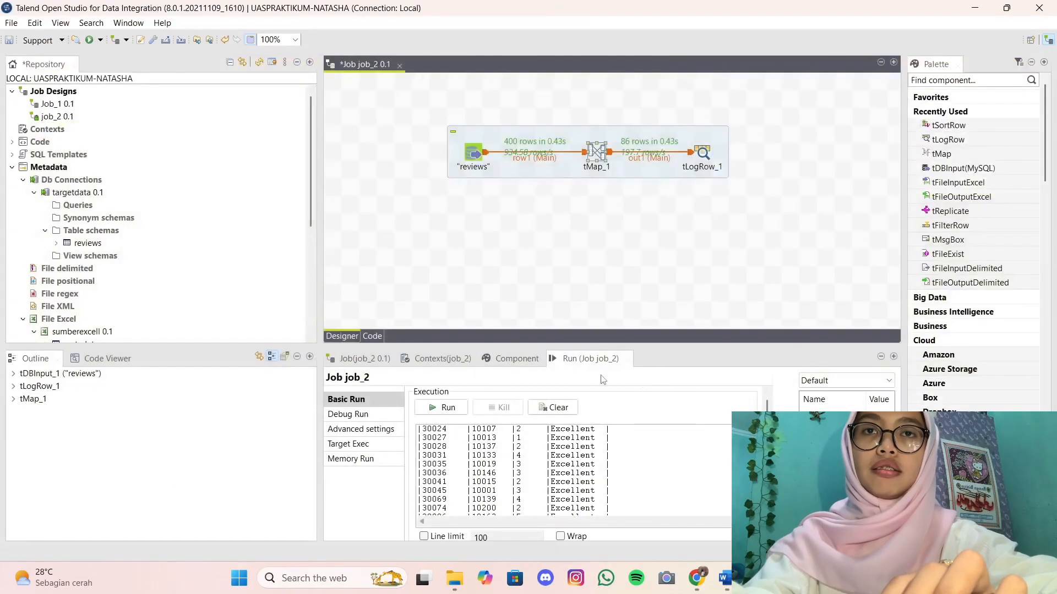
Clear the execution output, run job_2 and check the uppercase conversion of review_text.
left_click(552, 408)
left_click(443, 408)
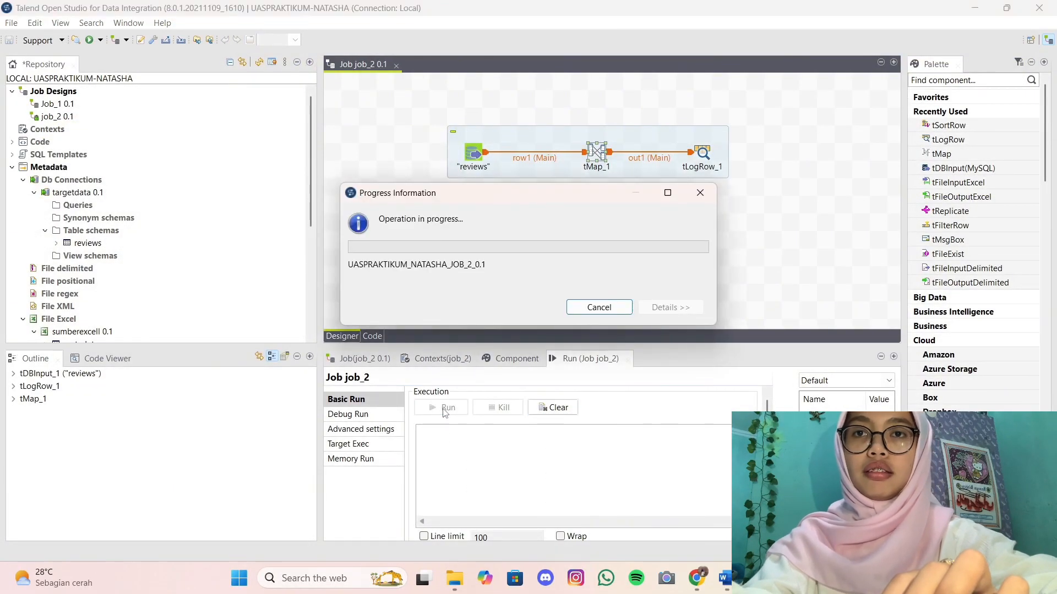
scroll(569, 476, "up", 4)
Add a column named ReviewdanRating to the out1 schema in tMap_1.
double_click(596, 152)
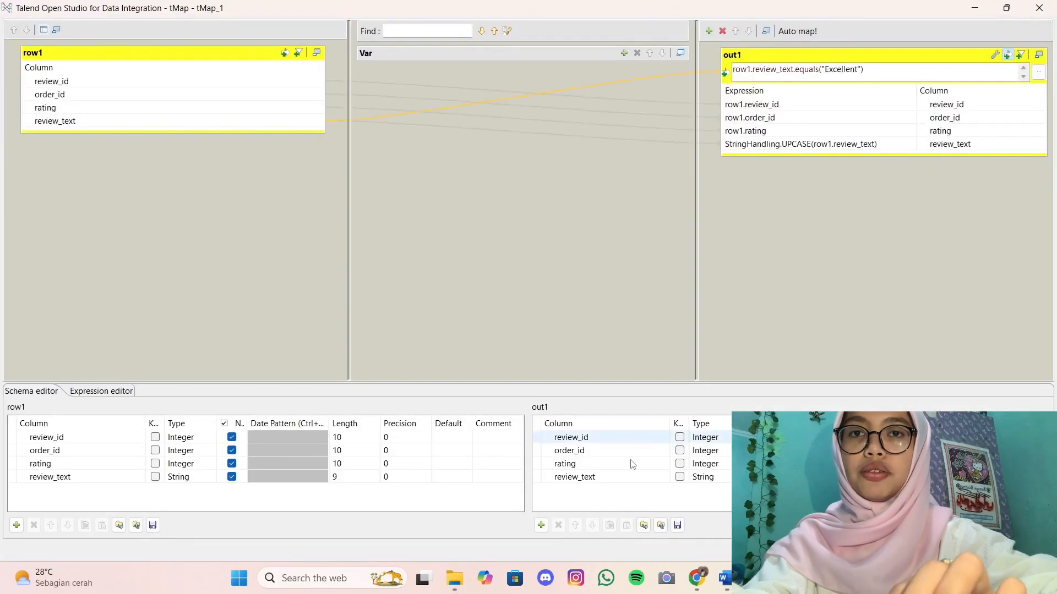
left_click(541, 525)
left_click(610, 490)
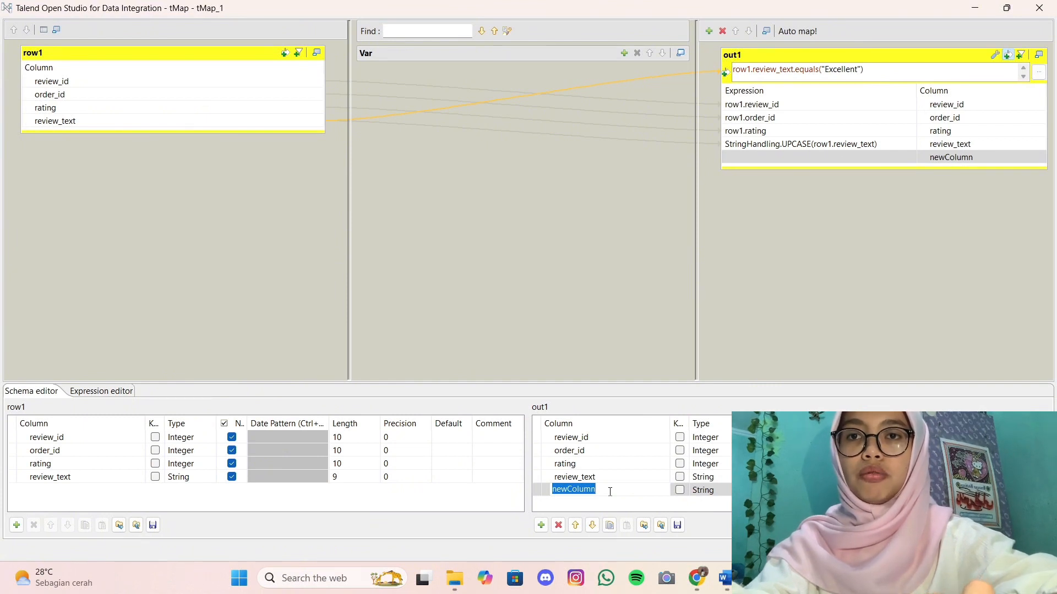
type("ReviewdanRating")
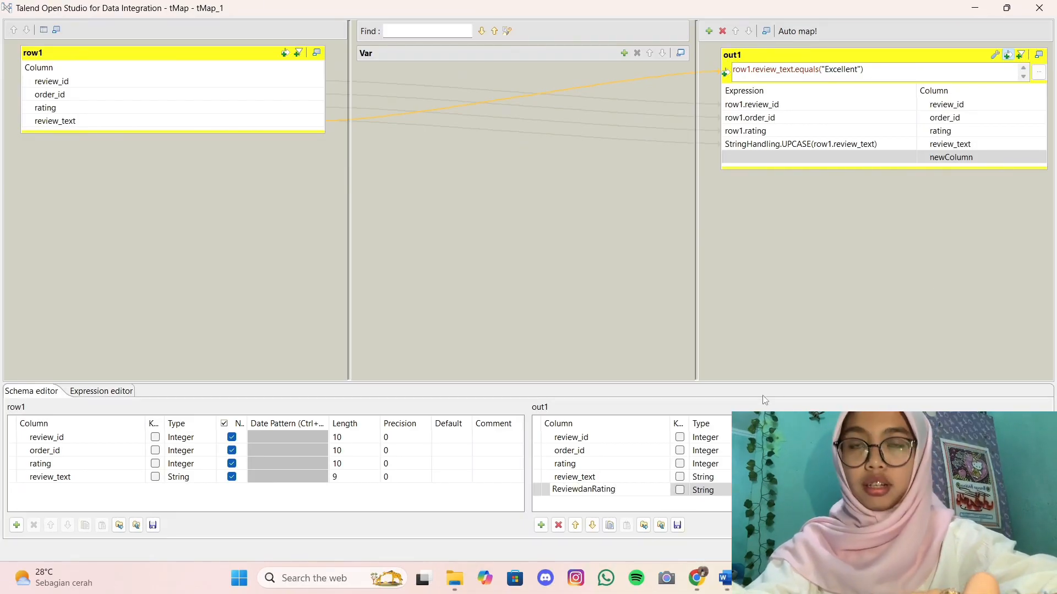
left_click(970, 159)
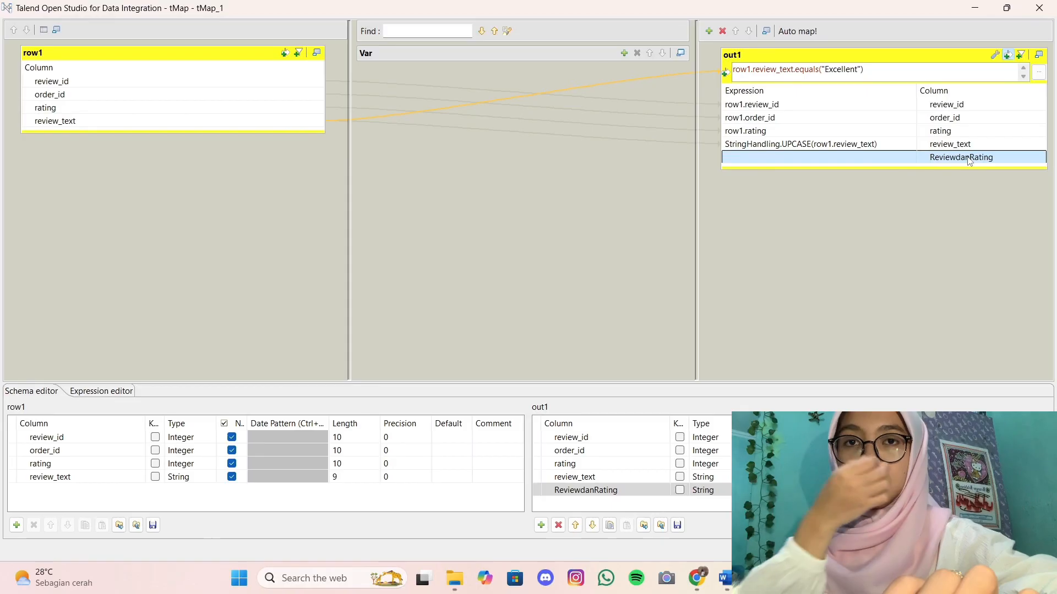
Set the ReviewdanRating expression to row1.review_text+ " "+ row1.rating and apply the mapping.
left_click(765, 159)
left_click_drag(768, 169, 768, 191)
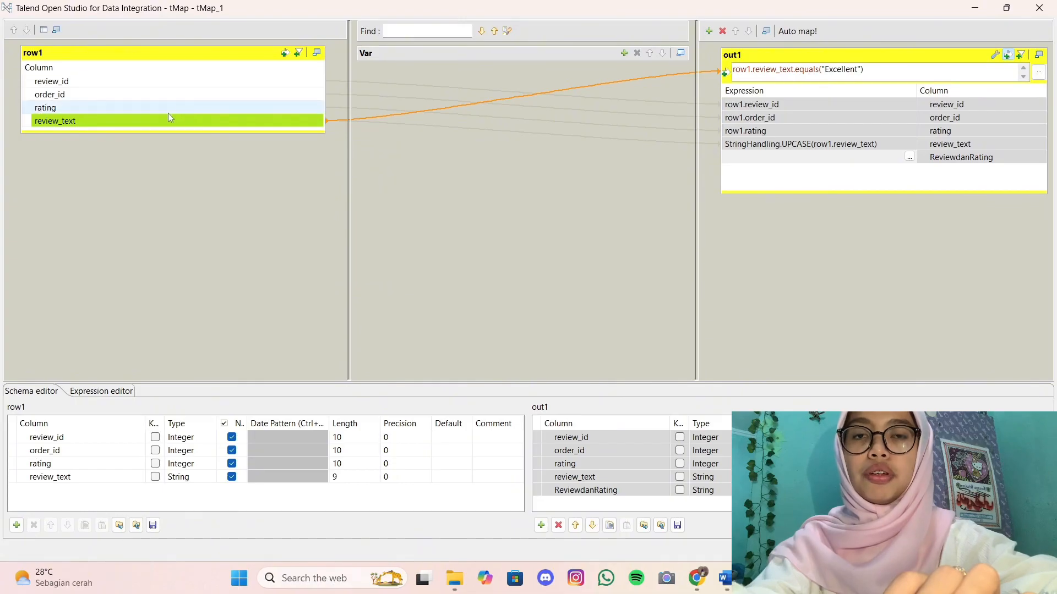
left_click_drag(168, 122, 786, 164)
left_click(787, 157)
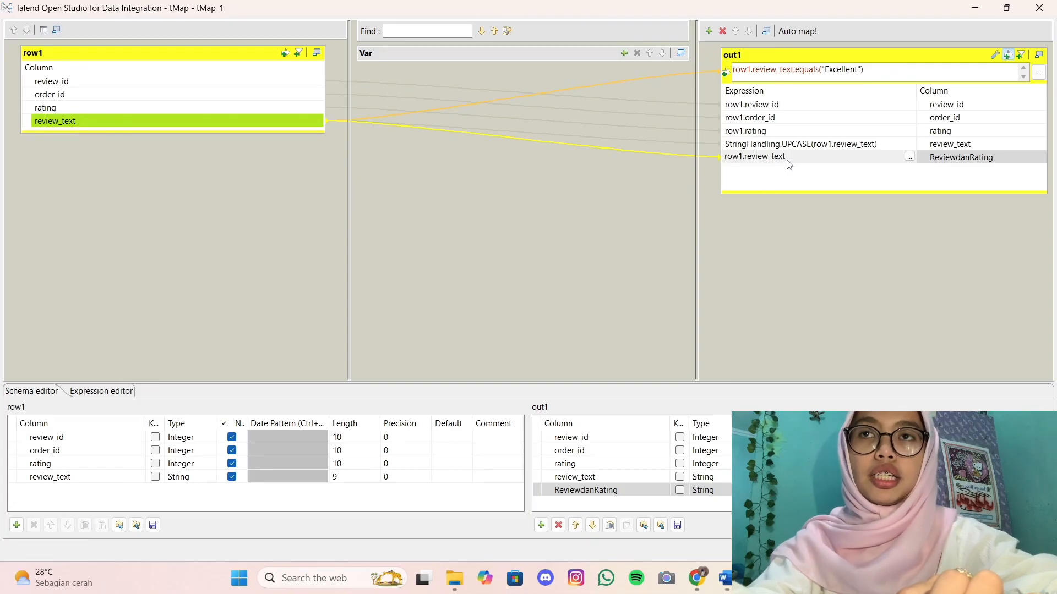
type("+")
key("BackSpace")
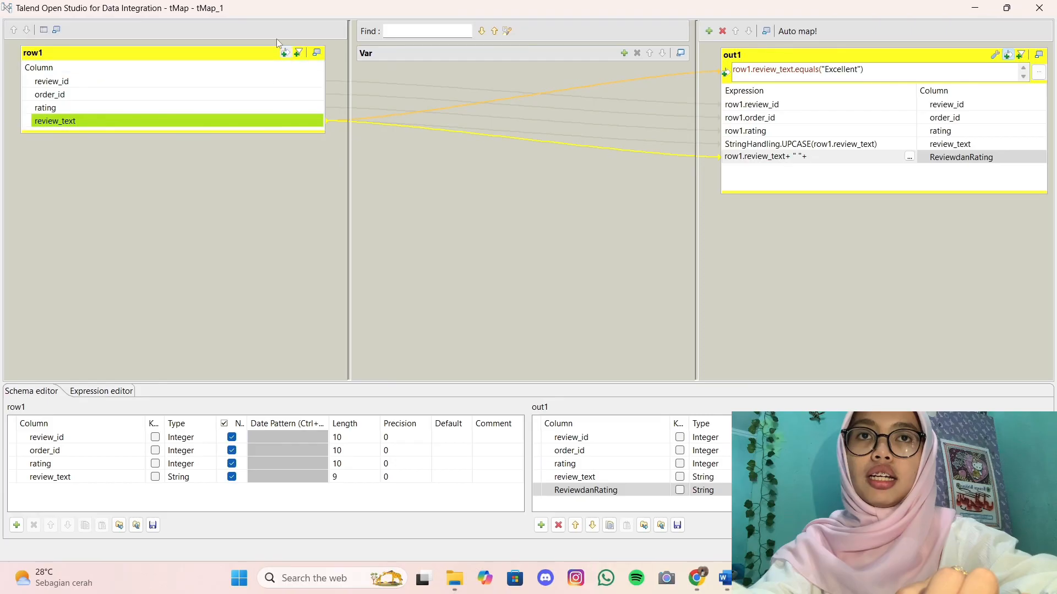
left_click_drag(260, 107, 828, 159)
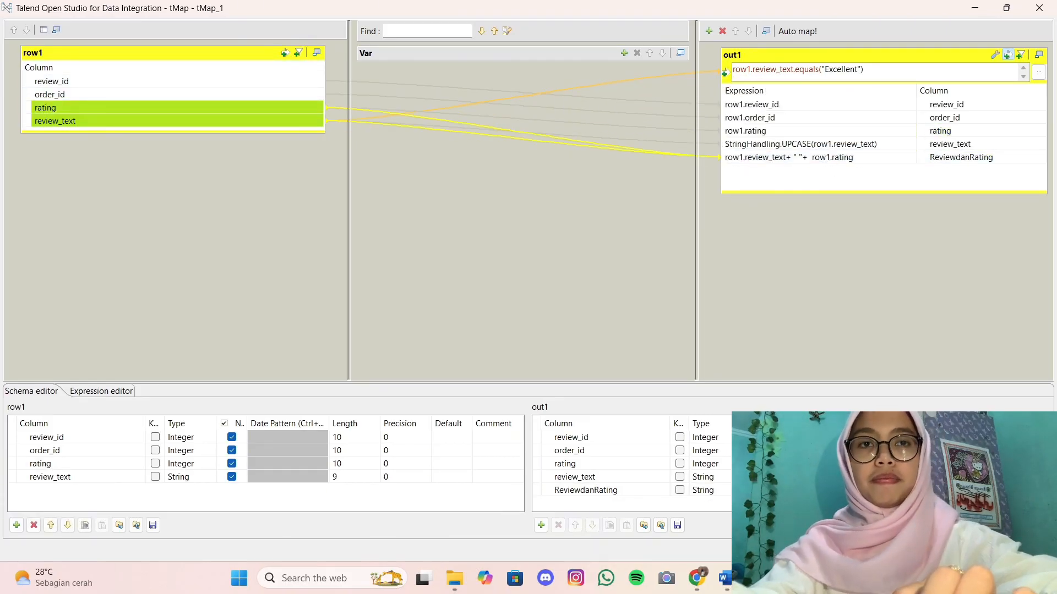
left_click(979, 551)
Clear the execution output, run job_2 and look through the ReviewdanRating values in the log.
left_click(587, 301)
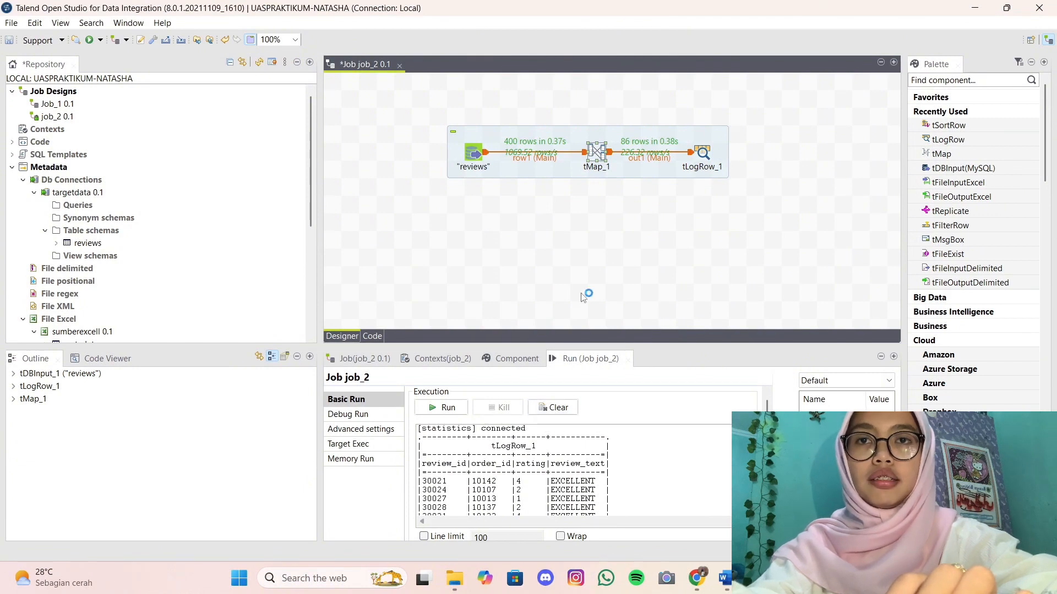
left_click(553, 408)
left_click(435, 410)
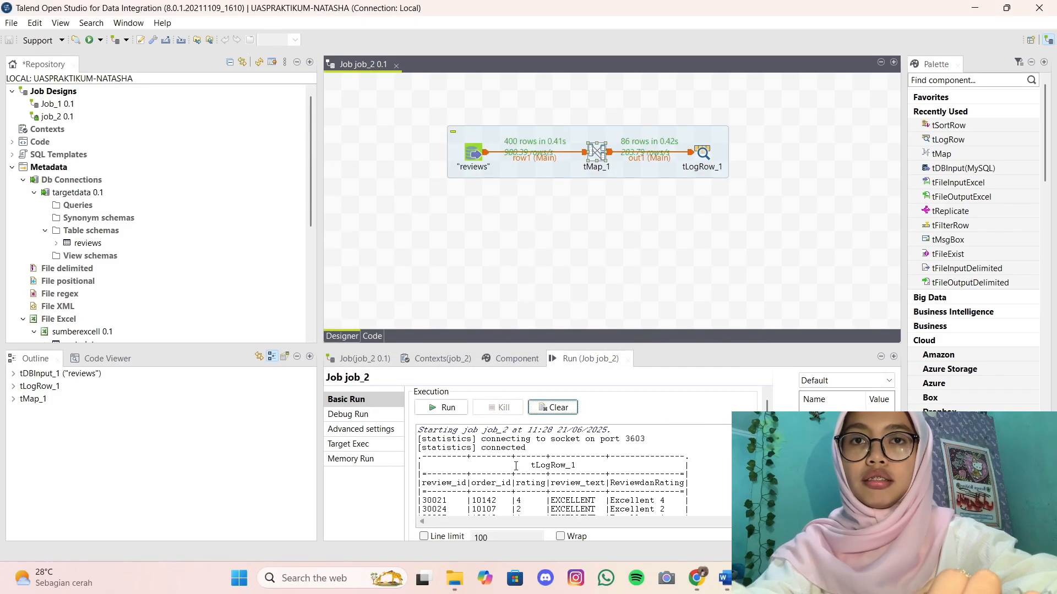
scroll(673, 490, "down", 2)
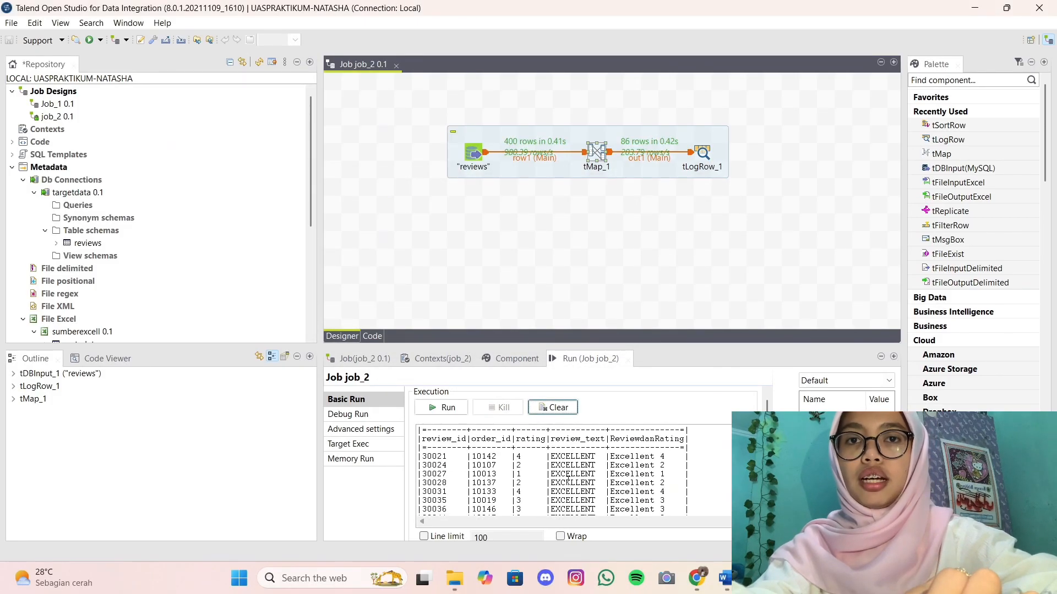
Add a column named var_rating to the out1 schema in tMap_1.
double_click(597, 150)
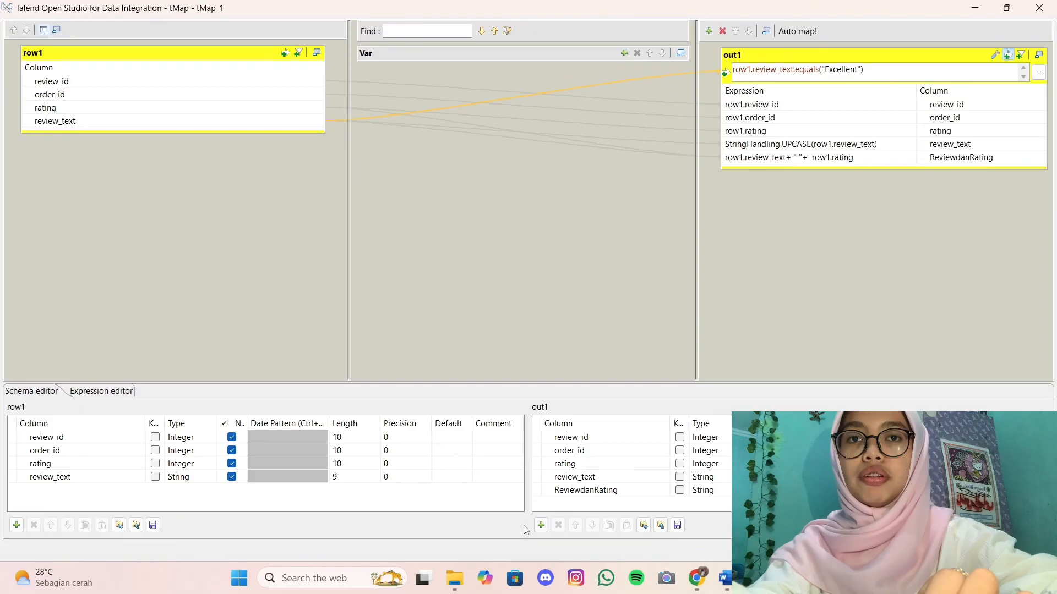
left_click(541, 525)
left_click(583, 503)
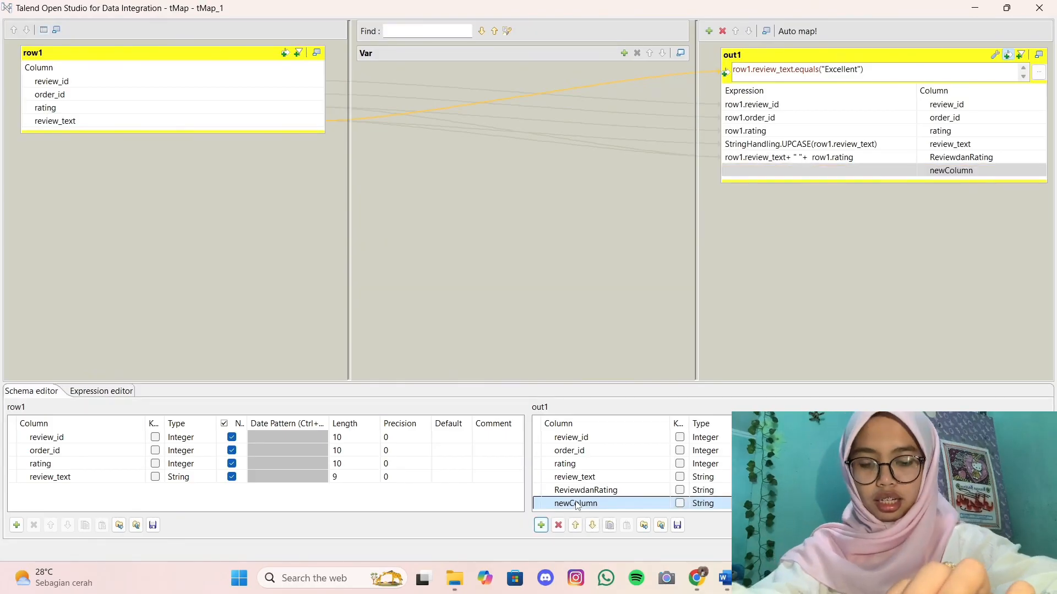
type("va")
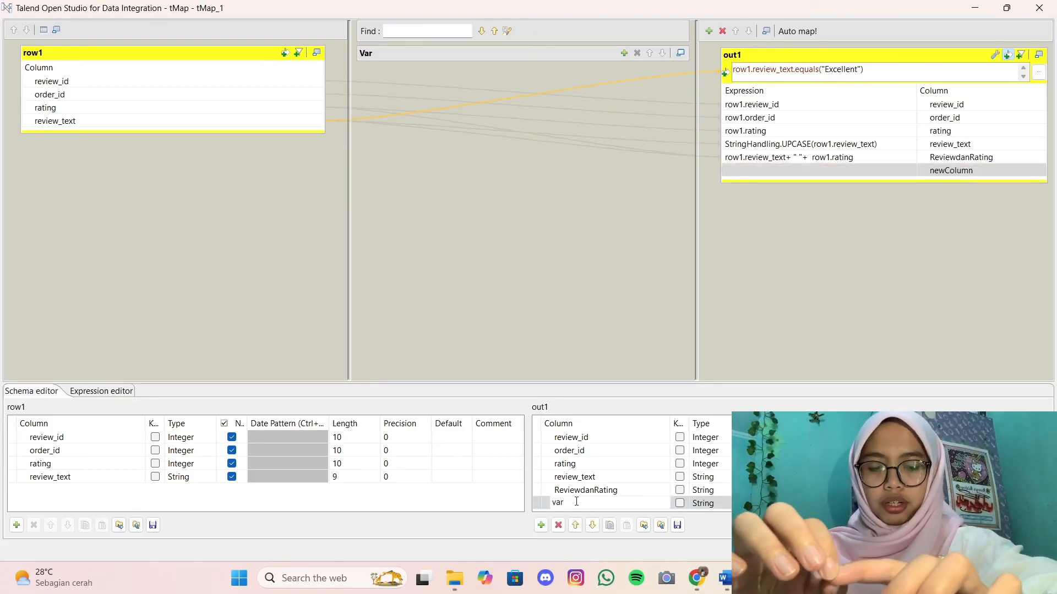
type("r")
key("BackSpace")
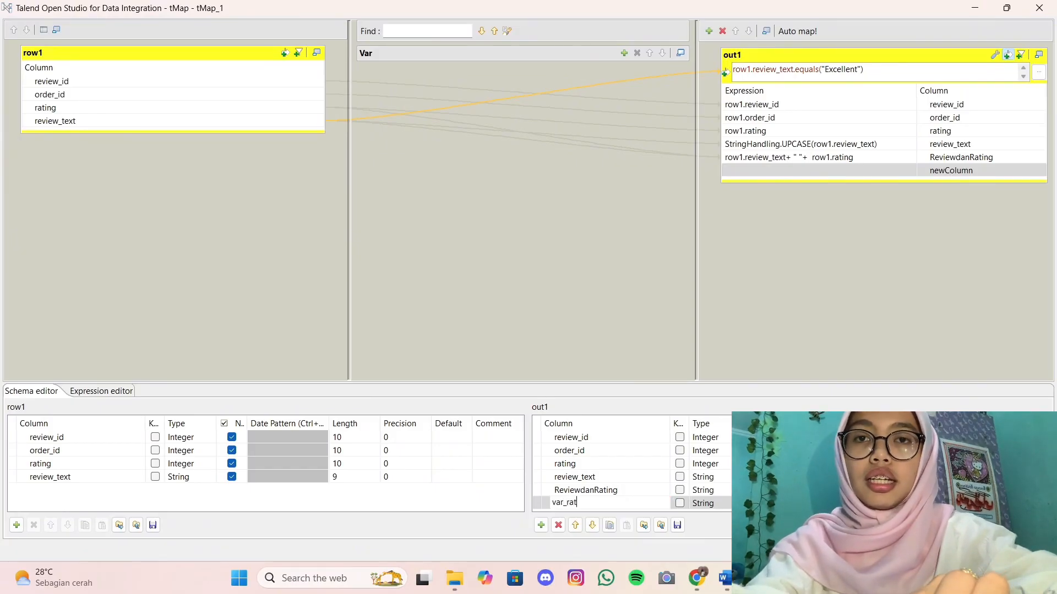
type("_rating")
key("Return")
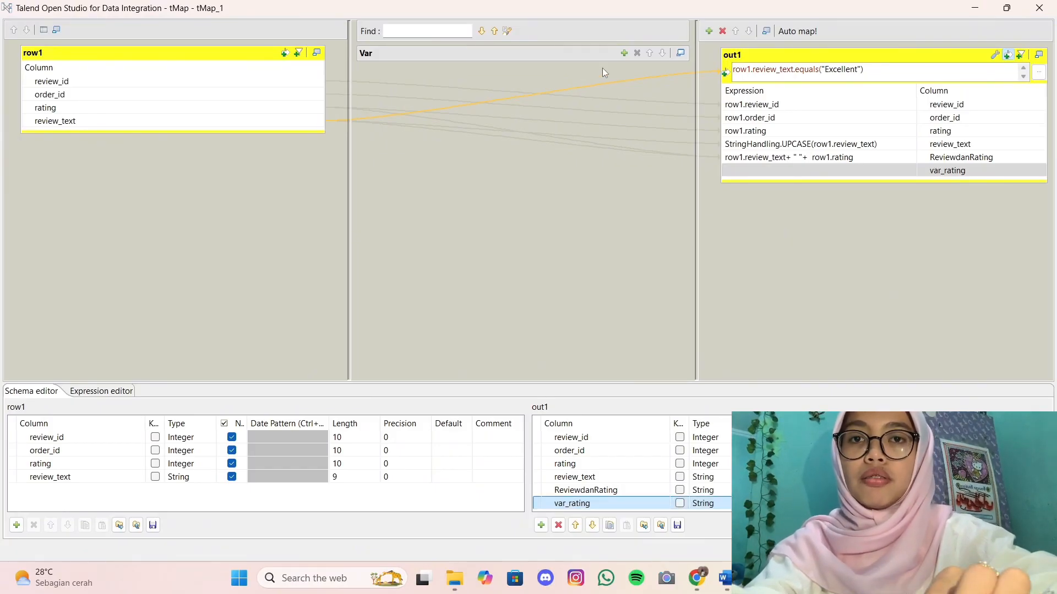
Add a String variable named var_rating to the Var table in tMap_1.
left_click(625, 53)
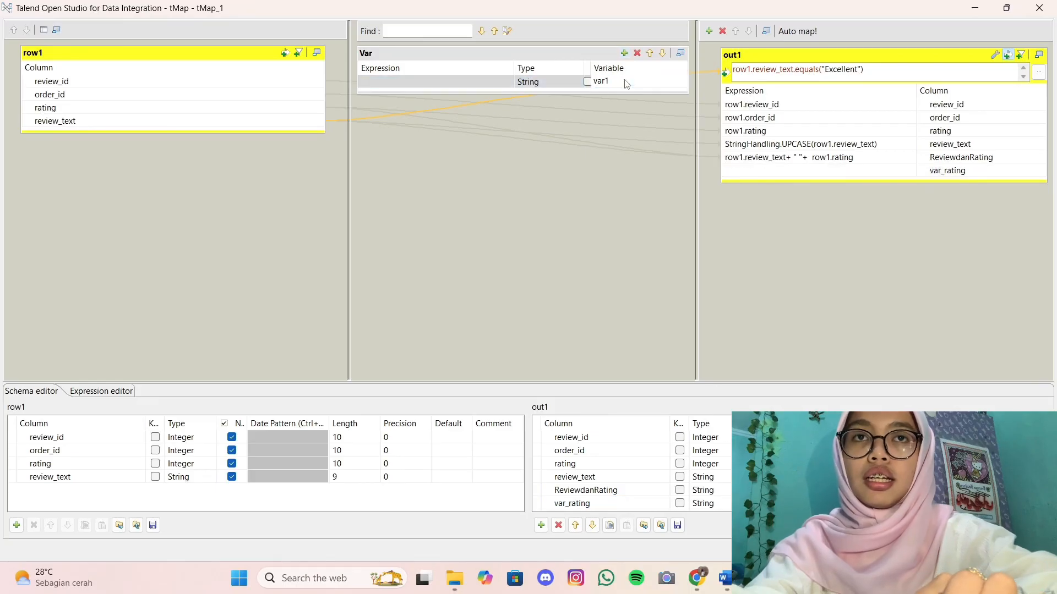
left_click(633, 83)
key("BackSpace")
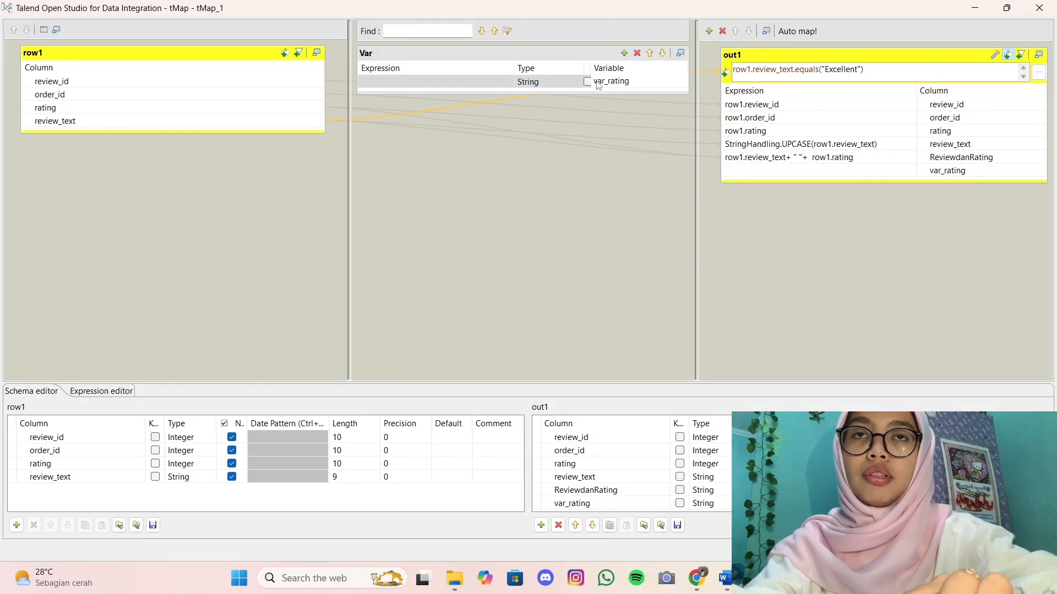
Set the var_rating variable's expression to (row1.rating >= 3) ? "Bagus" : "Kurang Bagus".
left_click(496, 83)
left_click(507, 82)
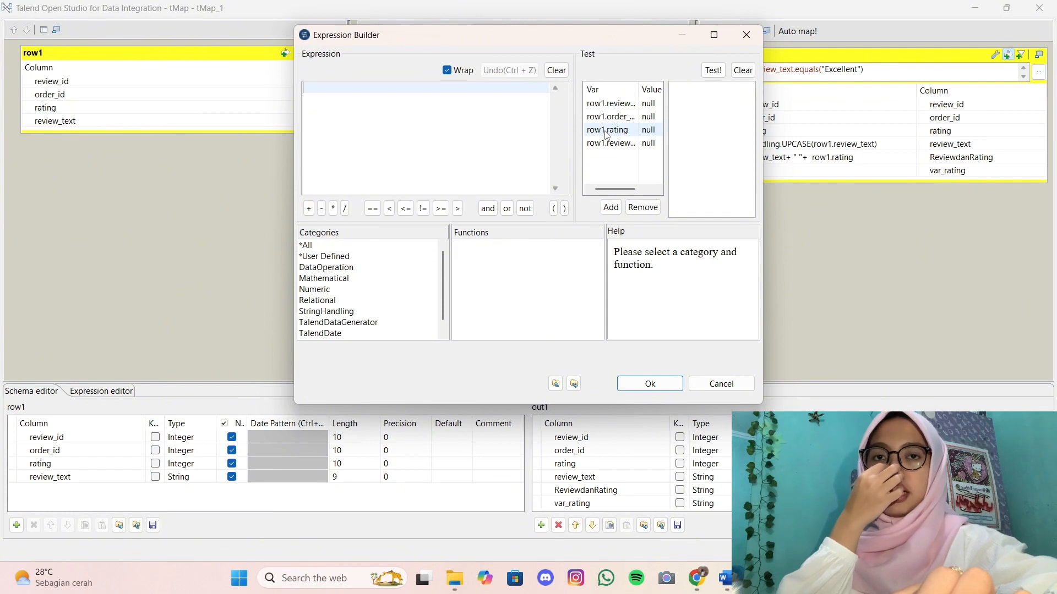
left_click_drag(607, 135, 520, 113)
left_click(306, 88)
type("(row1.rating")
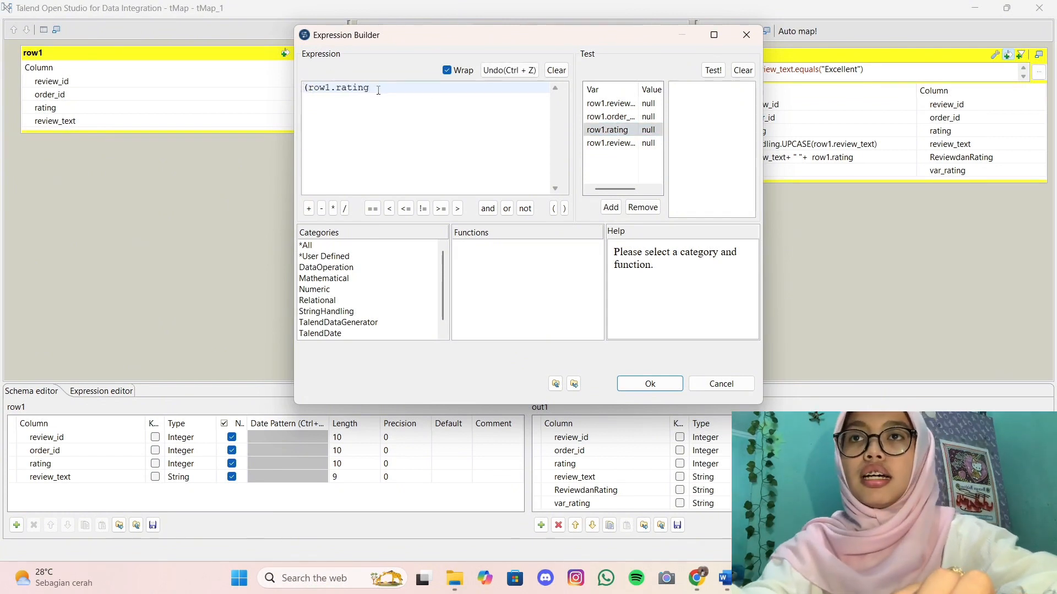
type(" >= ")
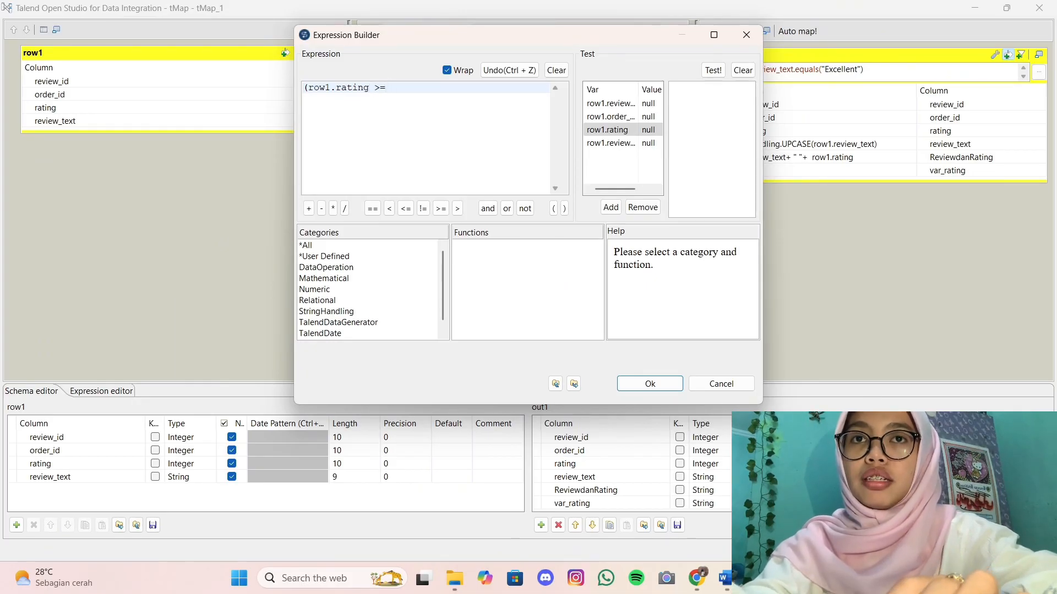
type("3")
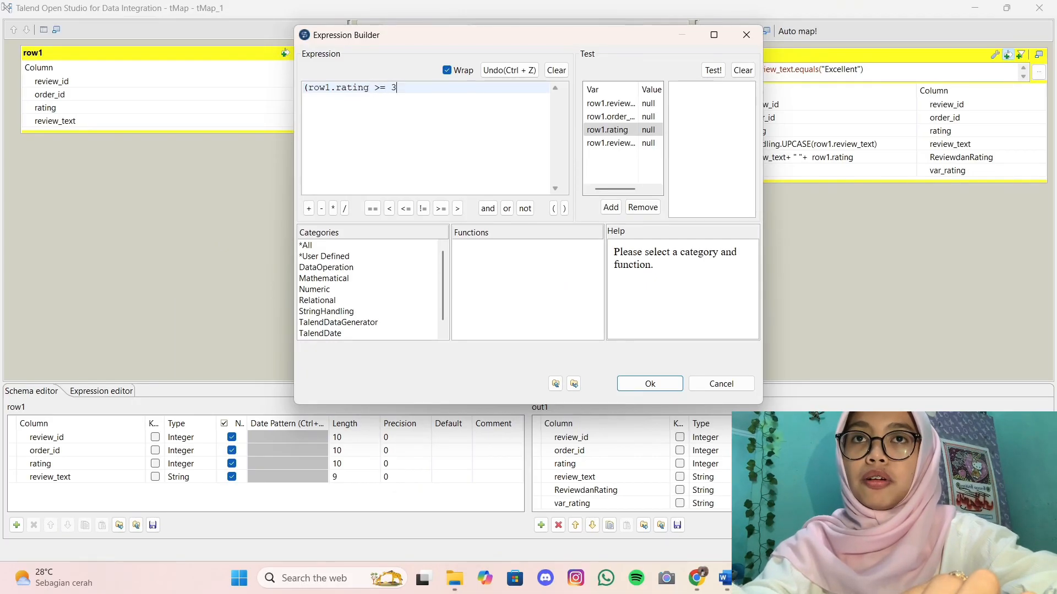
type(")")
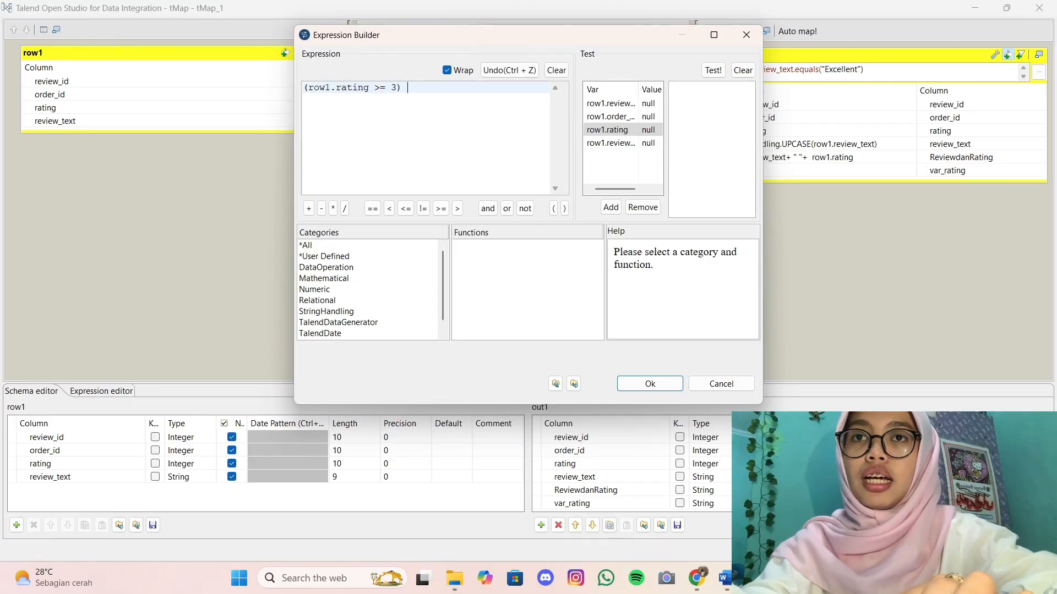
type(" ?")
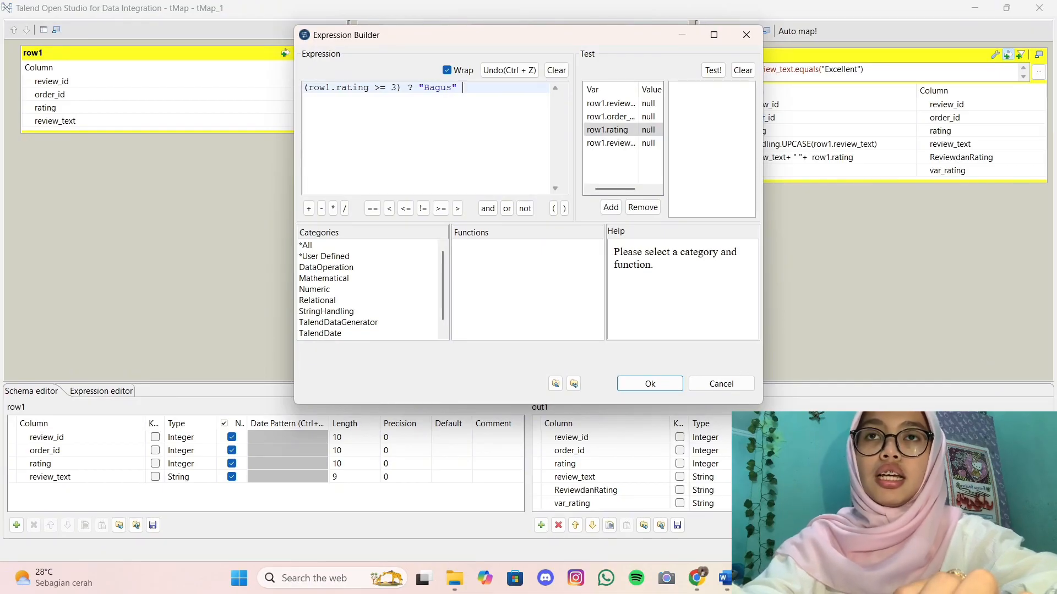
type("\"Bagus\" : \"Kurang Bagus\"")
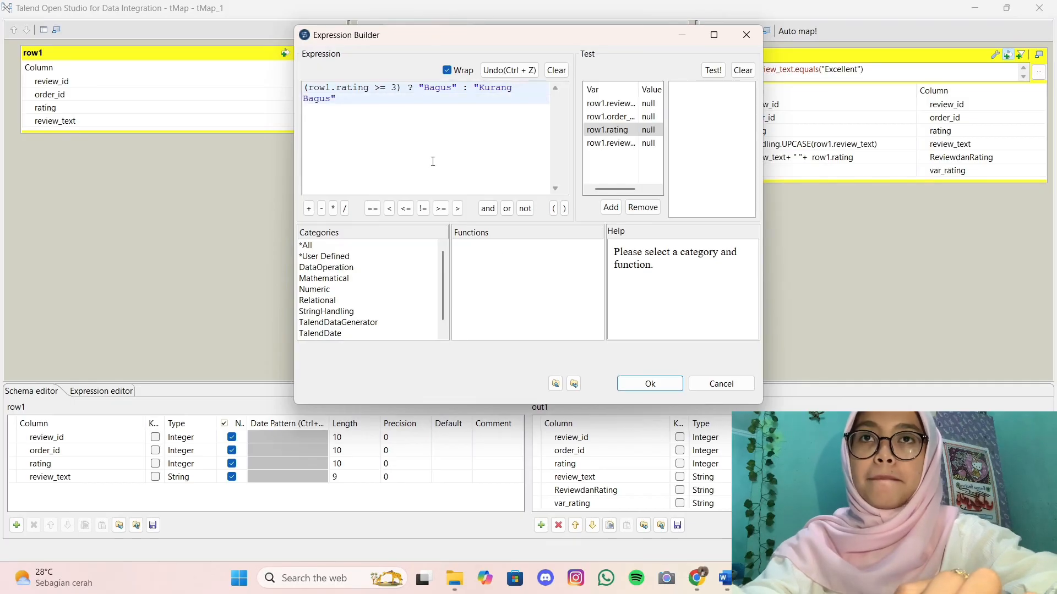
left_click(644, 387)
Map the var_rating variable to the var_rating column of out1, then apply the mapping and propagate the changes.
left_click_drag(647, 80, 834, 173)
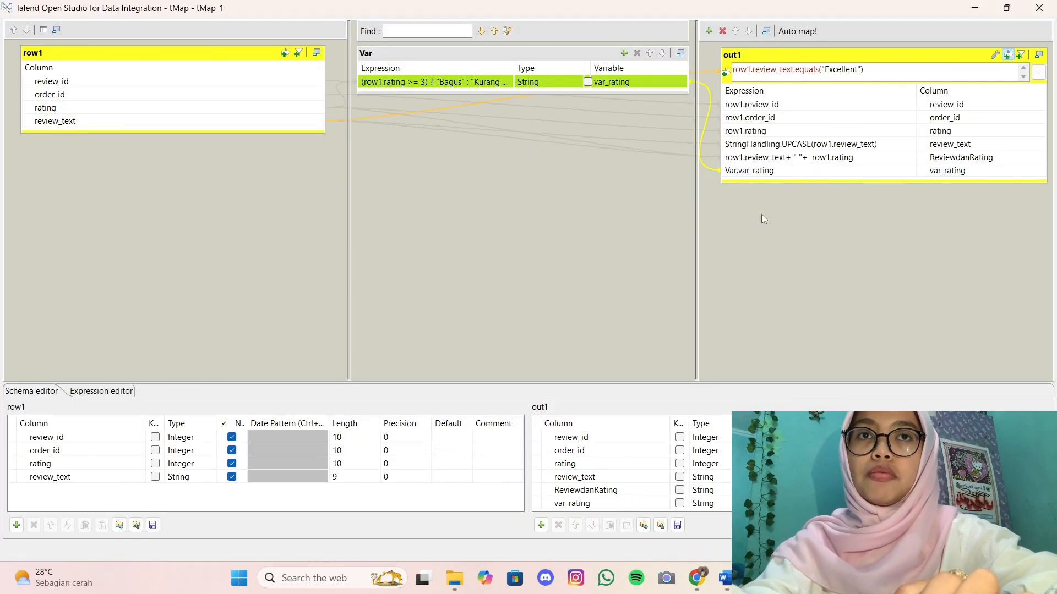
left_click(983, 551)
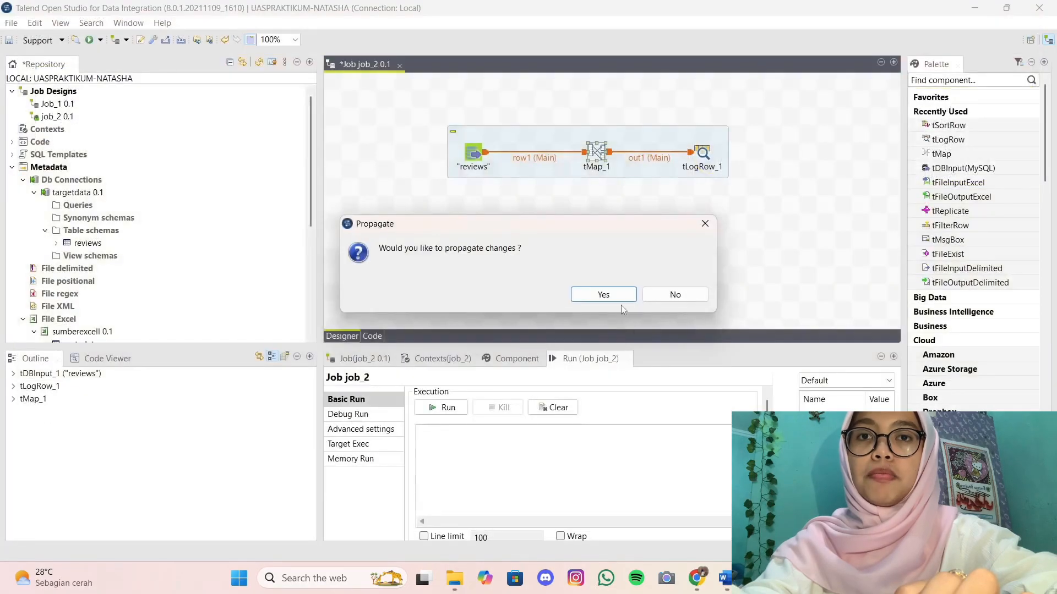
left_click(614, 296)
Run job_2 and look through the var_rating values in the execution log.
left_click(452, 410)
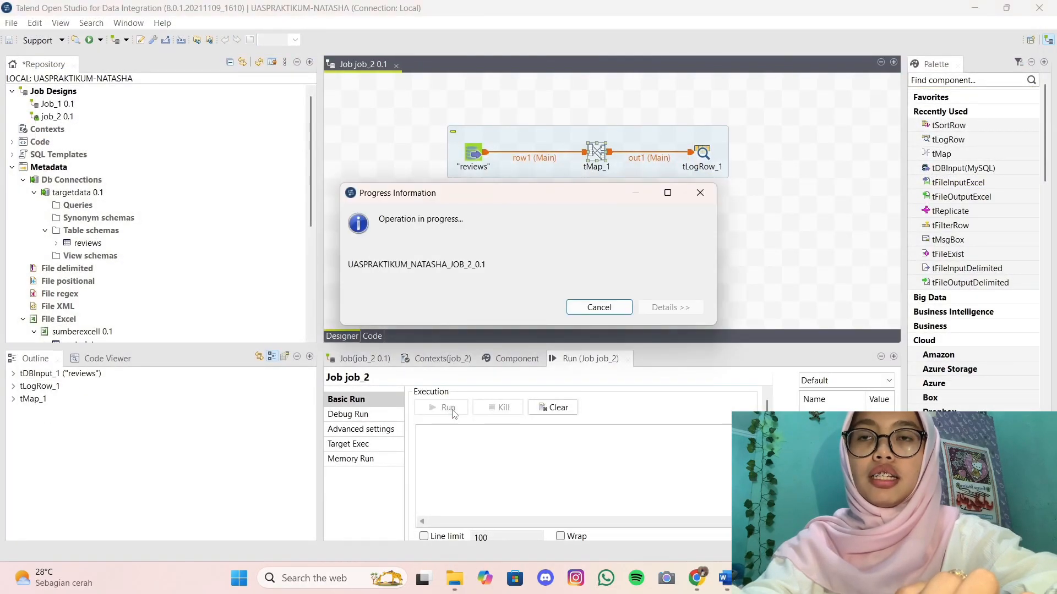
scroll(650, 465, "up", 10)
scroll(649, 465, "down", 1)
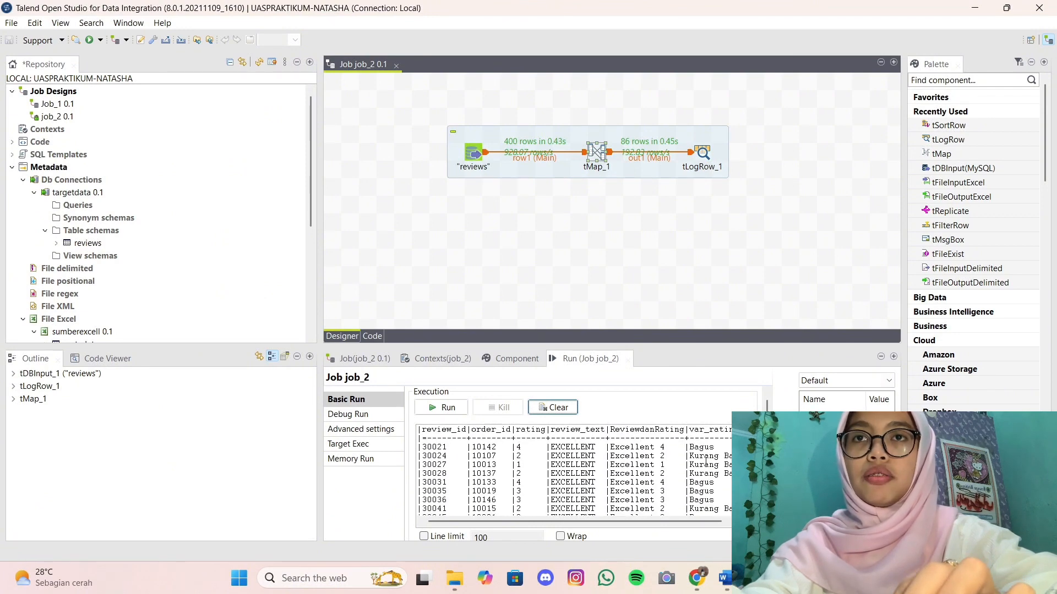
scroll(705, 484, "down", 1)
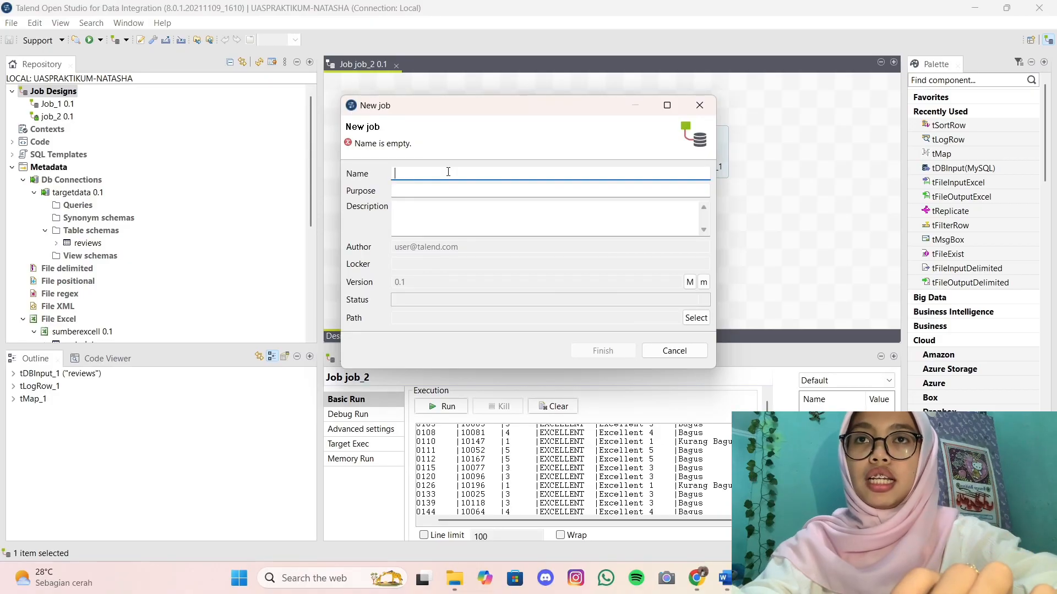
Create a new job named job_3 with the purpose "konversi dari mysql ke excel".
type("job_3")
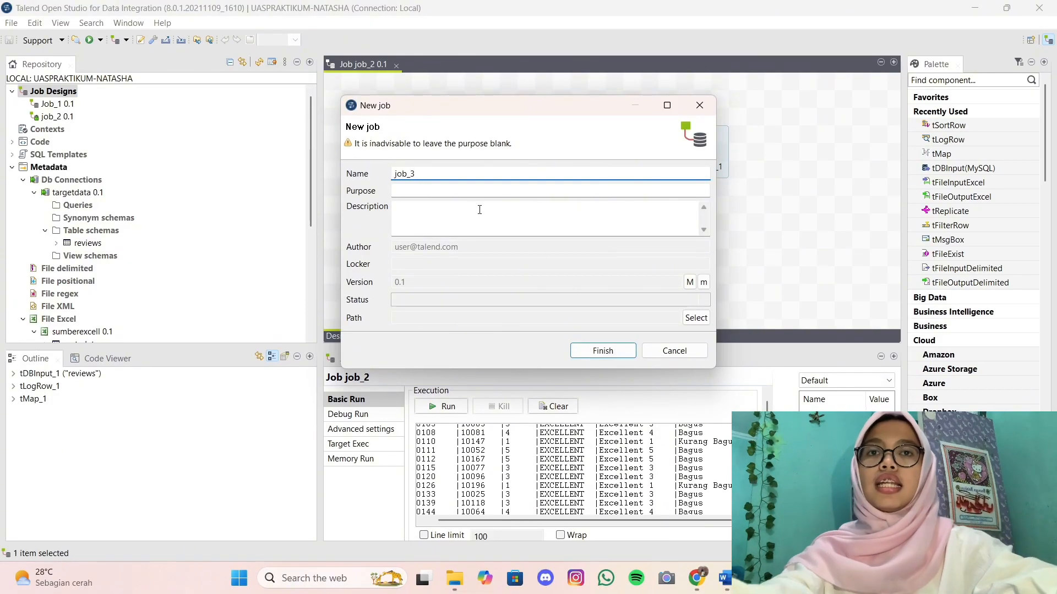
left_click(456, 191)
type("konversi dari mysql ke excel")
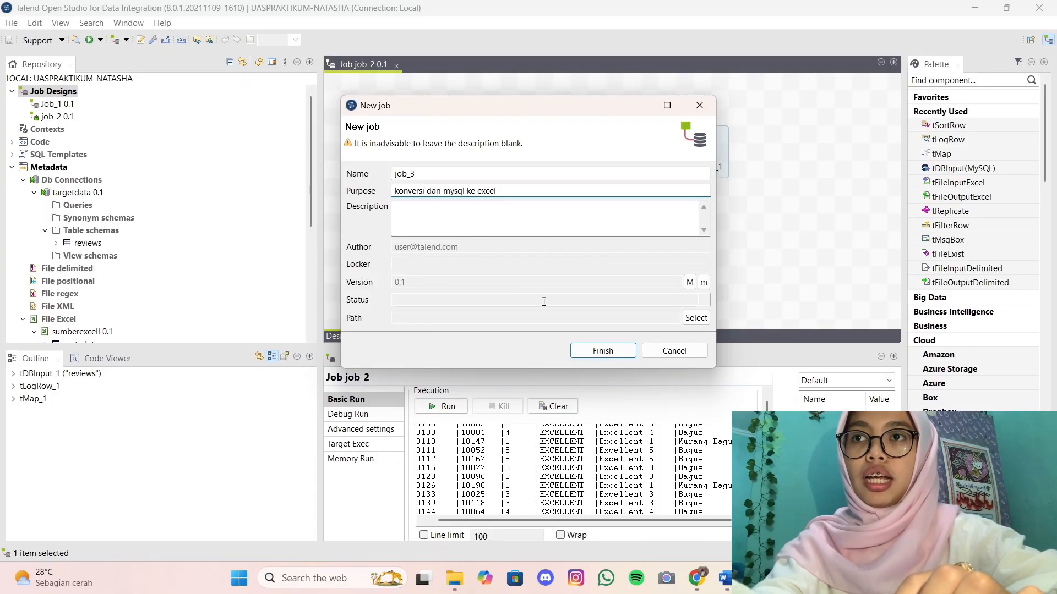
left_click(603, 351)
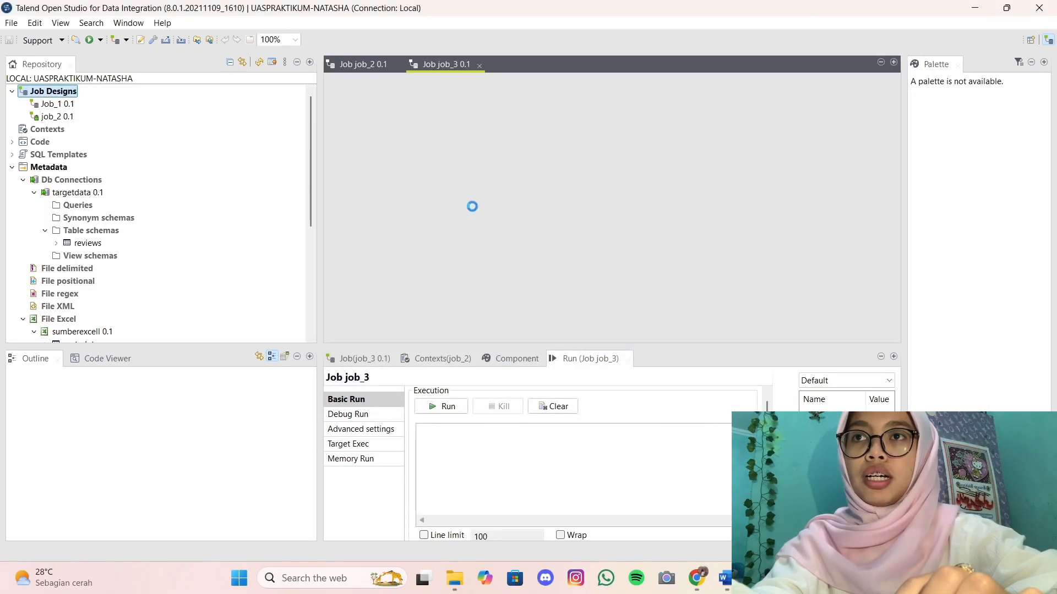
Place the reviews table from the targetdata connection in job_3 as a tMysqlInput component.
scroll(108, 197, "down", 3)
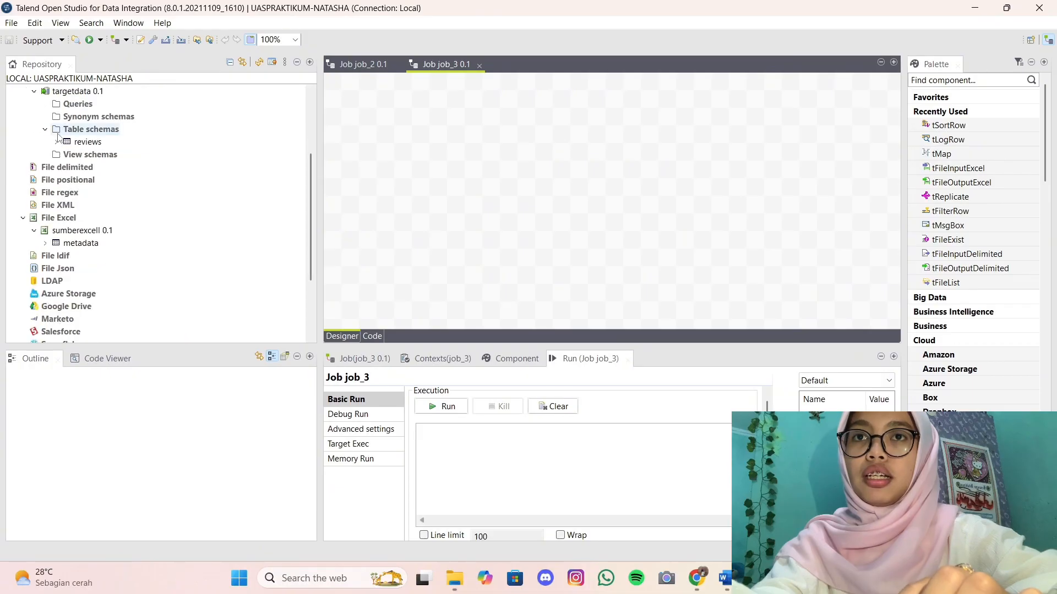
left_click_drag(97, 146, 446, 146)
scroll(440, 199, "up", 3)
left_click(437, 191)
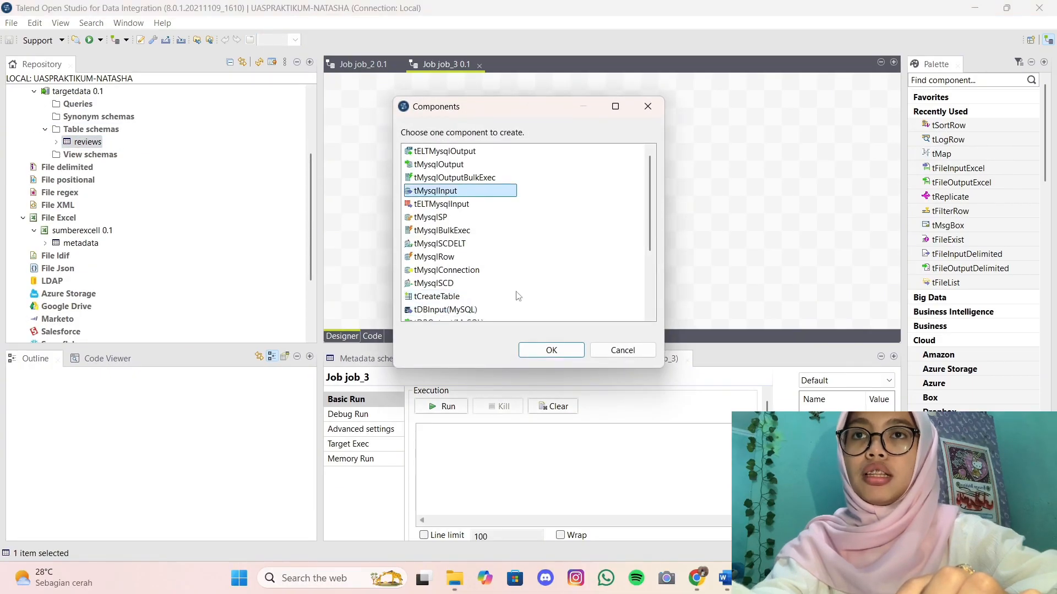
left_click(551, 350)
Add a tLogRow and a tFileOutputExcel component in a row beside the reviews input in job_3.
scroll(115, 243, "up", 3)
left_click(967, 153)
left_click(565, 147)
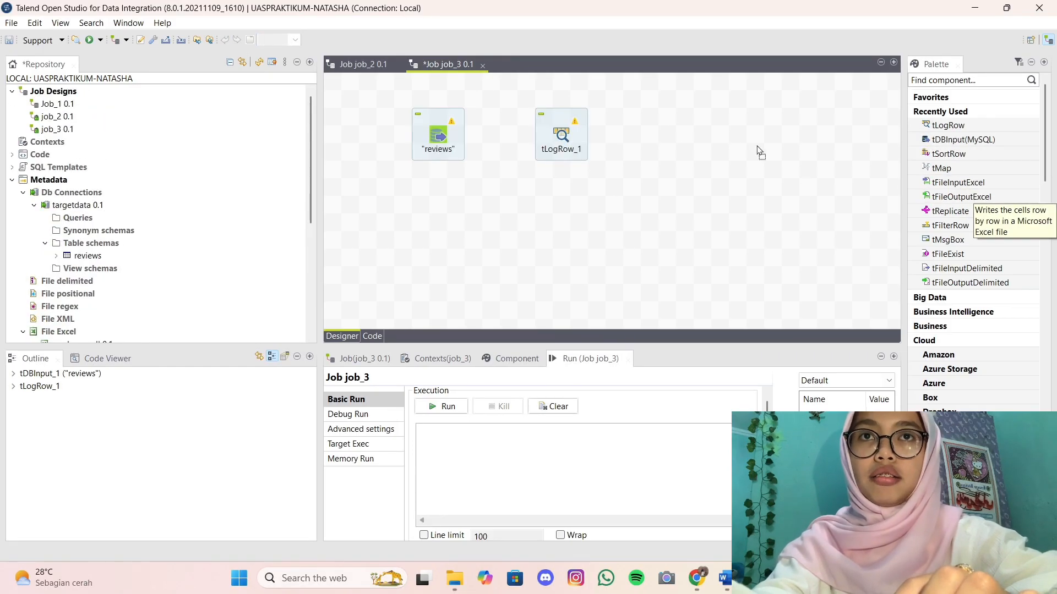
left_click(671, 138)
left_click_drag(650, 138, 668, 137)
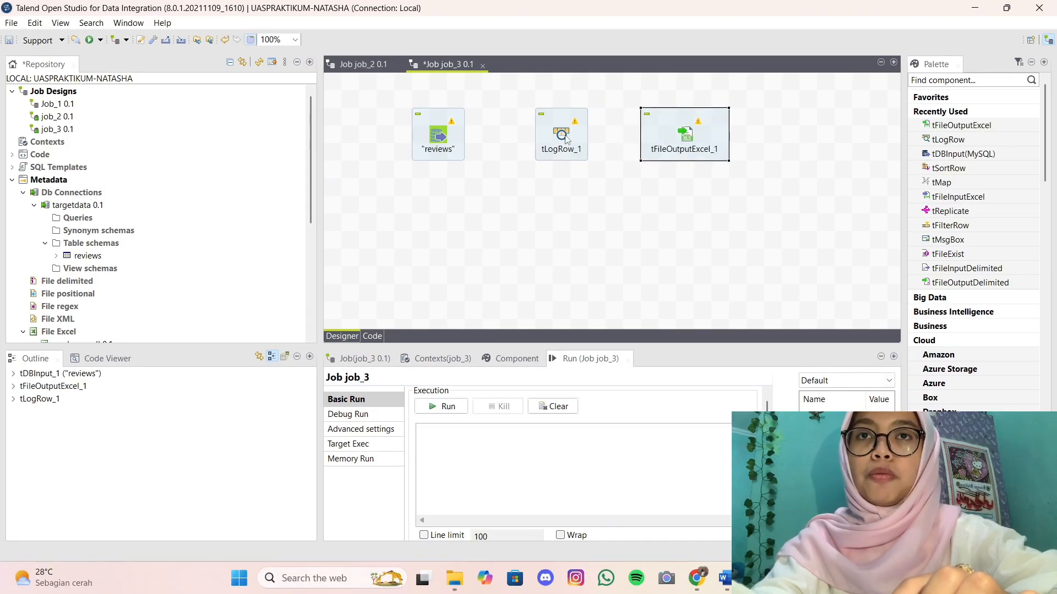
Set tFileOutputExcel_1 to write the Excel 2007 xlsx format with a header, saving as review.xlsx in the Talend workspace folder.
left_click(524, 359)
left_click(685, 135)
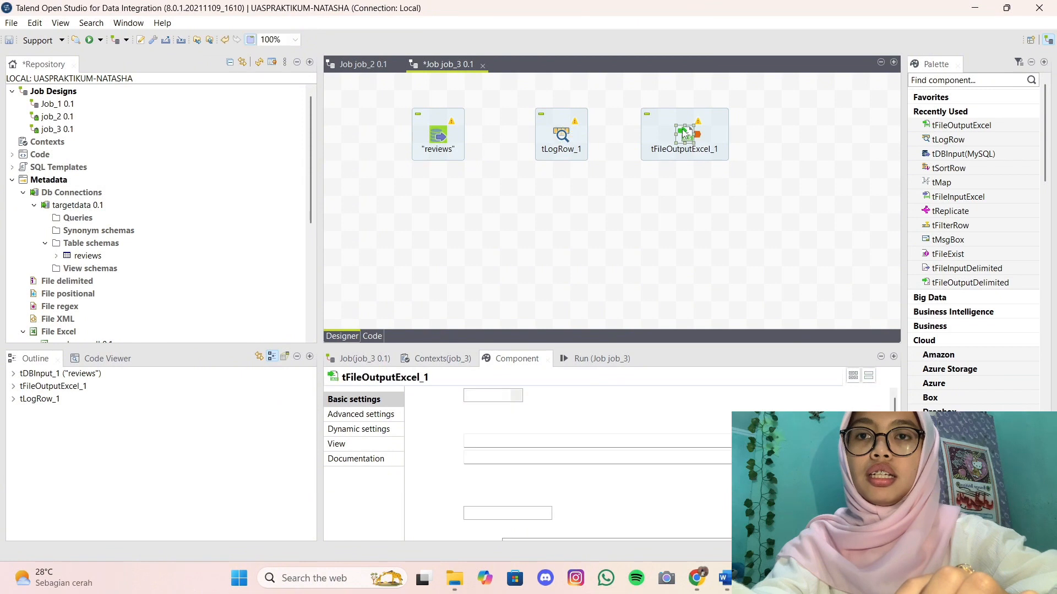
left_click(414, 416)
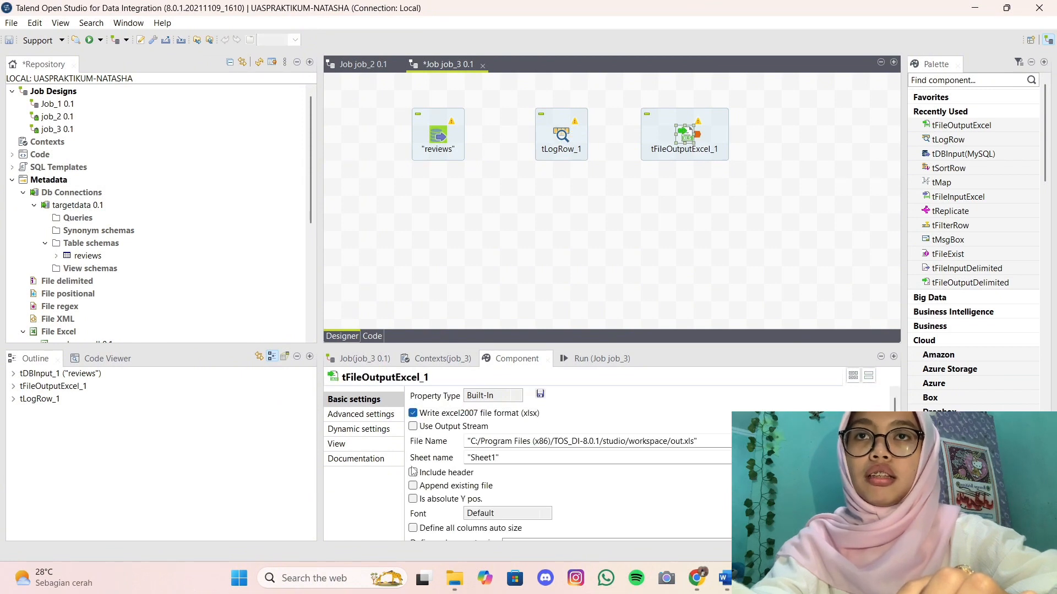
left_click(694, 442)
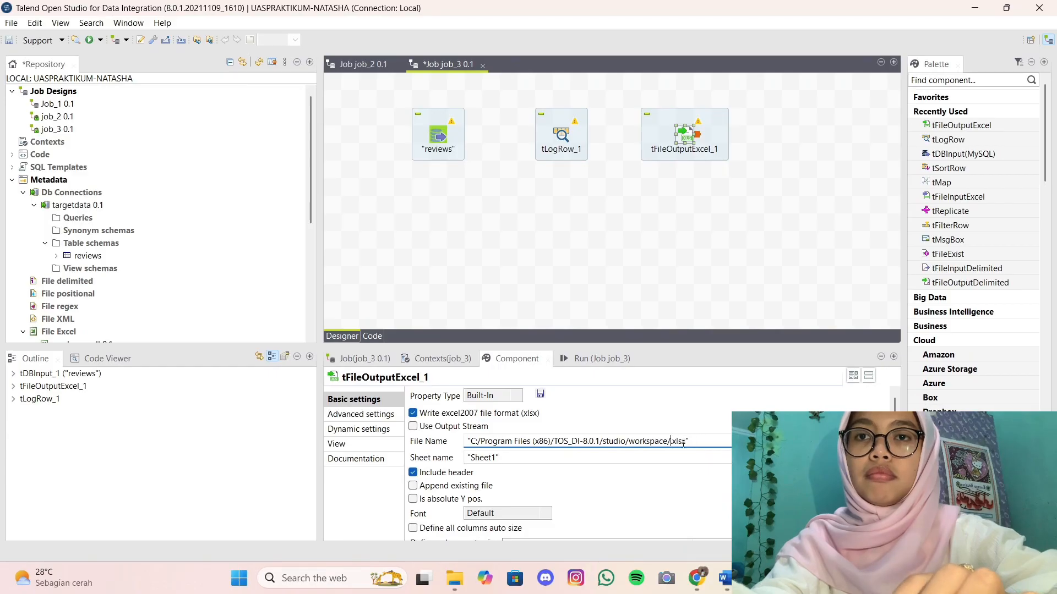
scroll(683, 444, "down", 3)
scroll(683, 443, "up", 1)
scroll(683, 444, "down", 1)
scroll(683, 444, "up", 4)
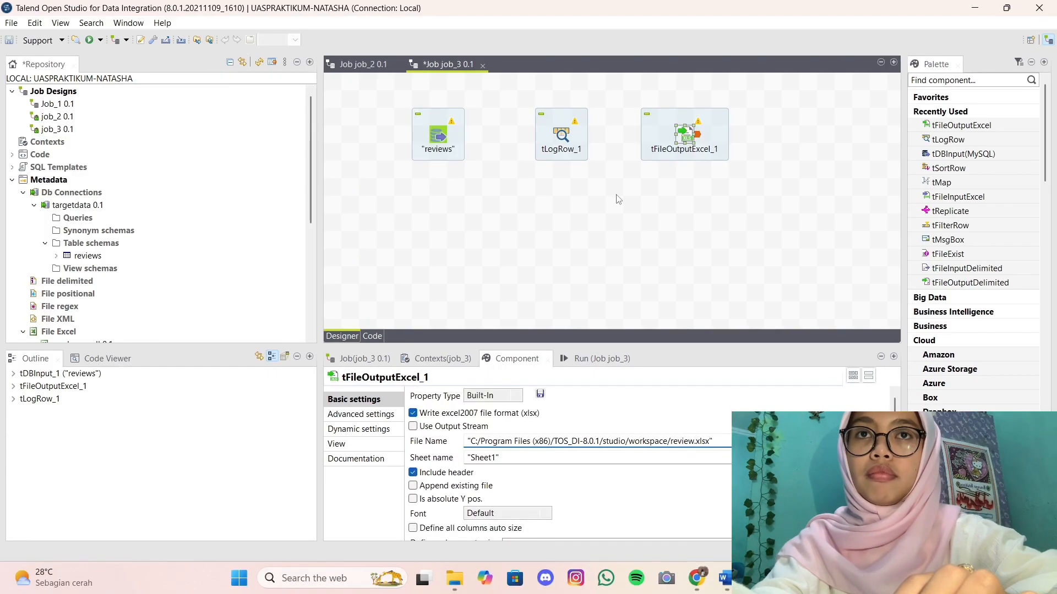
Link reviews to tLogRow_1 and tLogRow_1 to tFileOutputExcel_1 with Main rows, and set tLogRow_1 to Table mode.
left_click(437, 130)
right_click(437, 132)
mouse_move(572, 142)
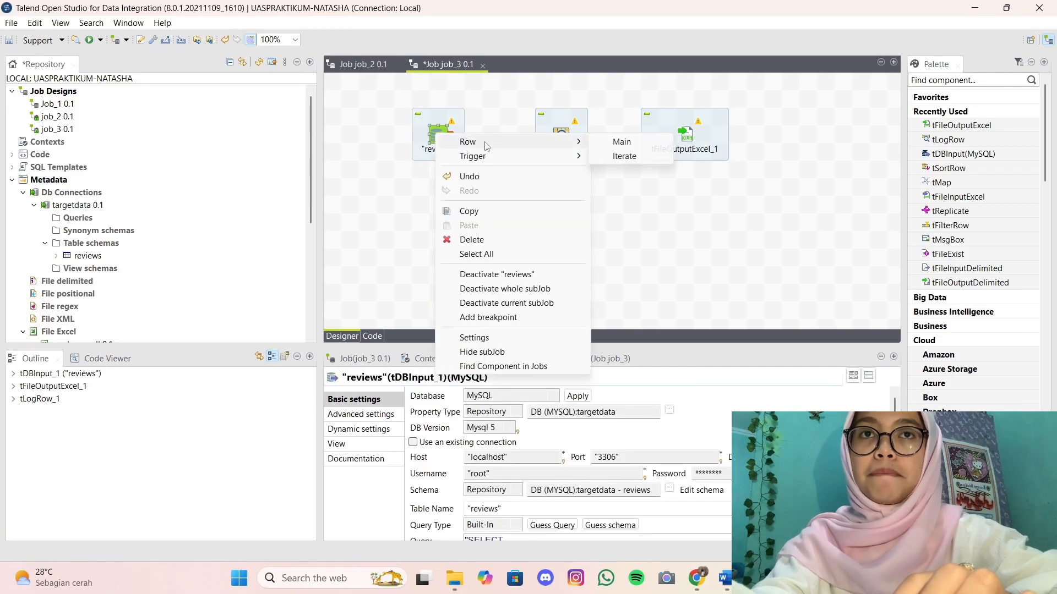
left_click(621, 142)
left_click(560, 133)
right_click(561, 134)
mouse_move(688, 140)
left_click(750, 140)
left_click(685, 134)
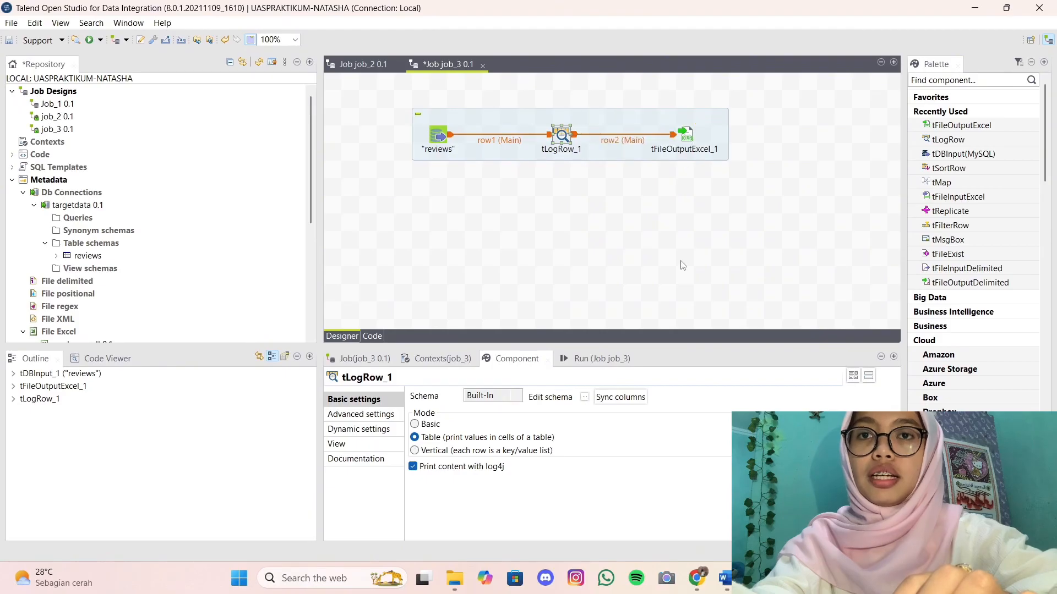
Run job_3 and look over its execution log.
left_click(616, 361)
left_click(447, 406)
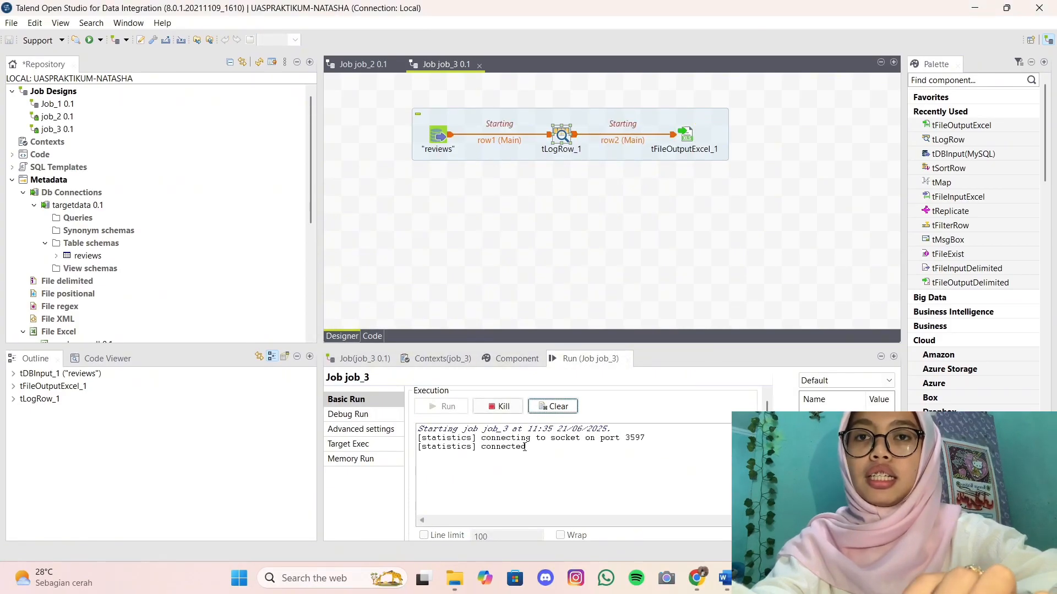
scroll(547, 467, "down", 2)
Switch to File Explorer and open the folder C:/Program Files (x86)/TOS_DI-8.0.1/studio/workspace.
mouse_move(454, 578)
left_click(377, 518)
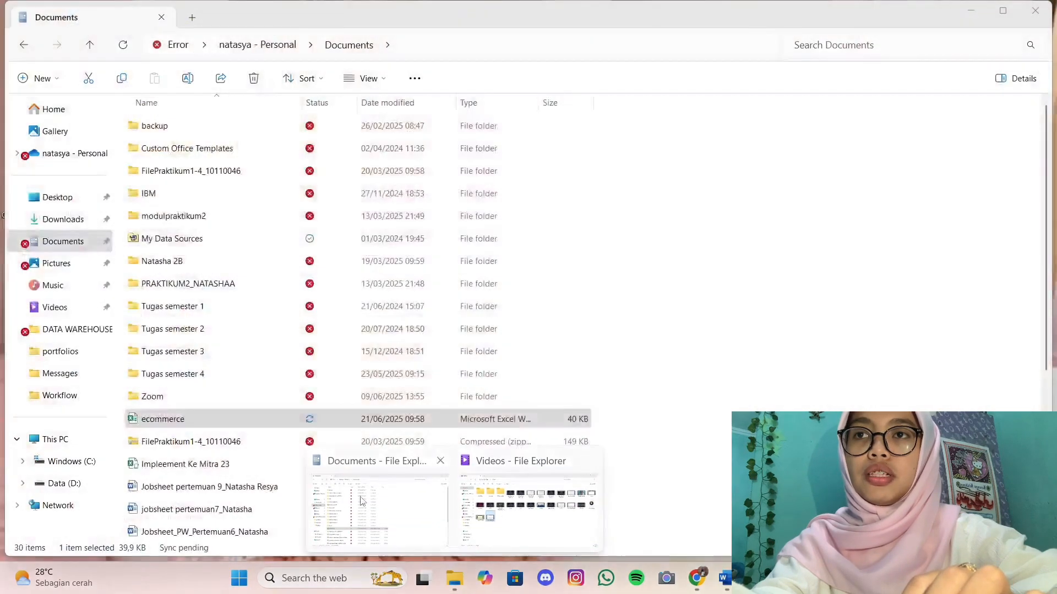
left_click(64, 460)
double_click(223, 329)
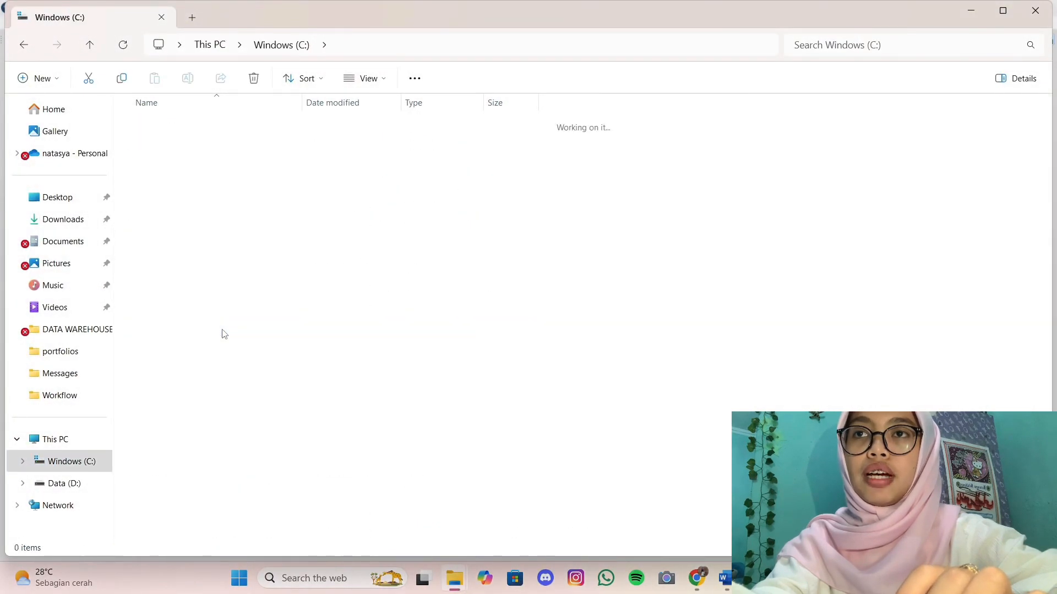
scroll(219, 340, "down", 3)
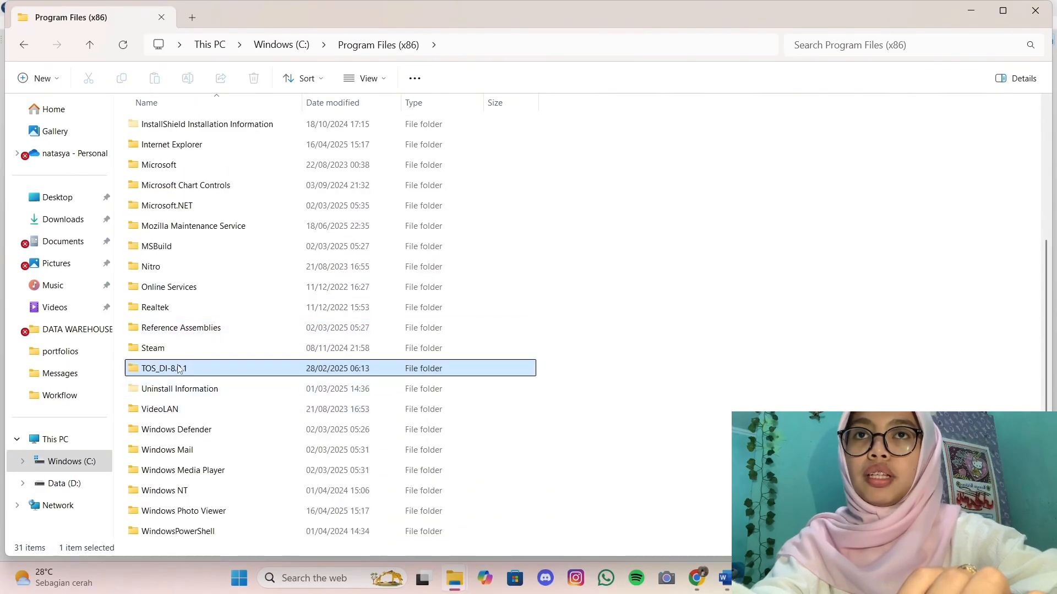
double_click(217, 368)
double_click(220, 127)
double_click(197, 243)
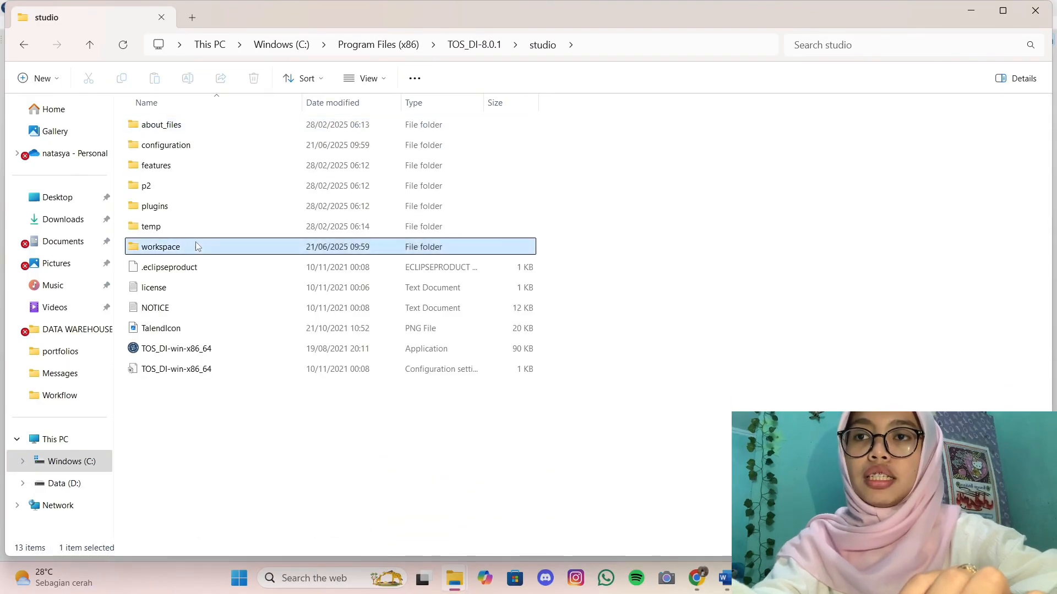
Open the review workbook from the workspace folder in Excel and look through the exported rows.
scroll(222, 214, "down", 2)
scroll(221, 215, "down", 2)
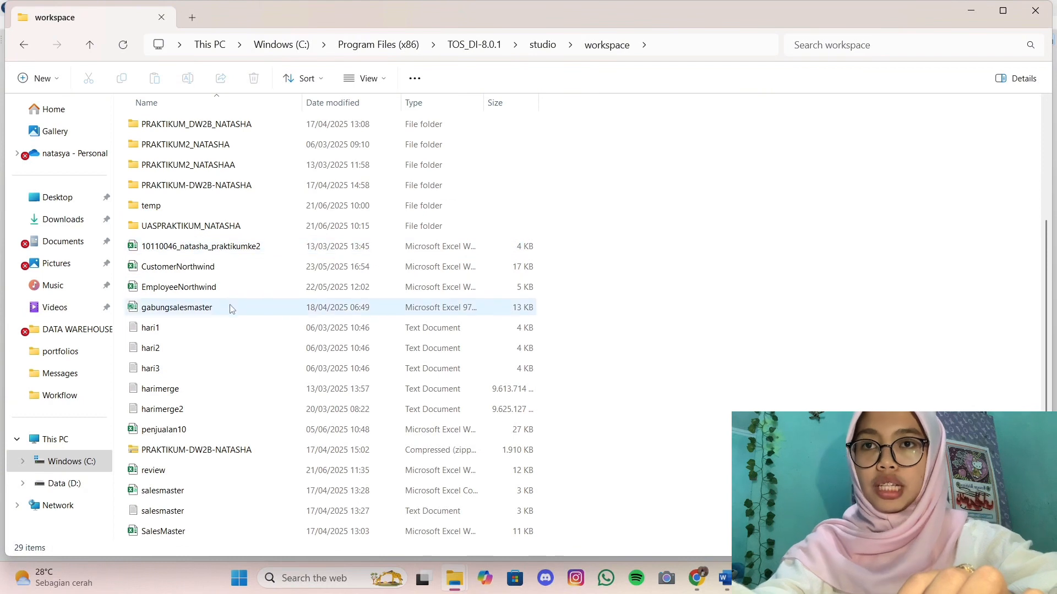
left_click(193, 473)
double_click(193, 475)
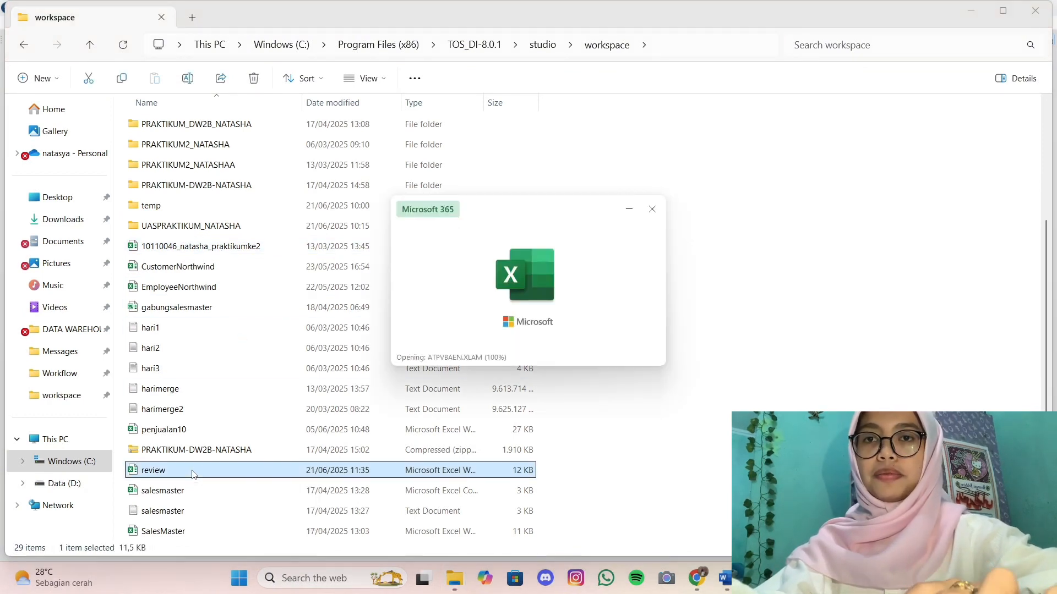
scroll(209, 350, "down", 20)
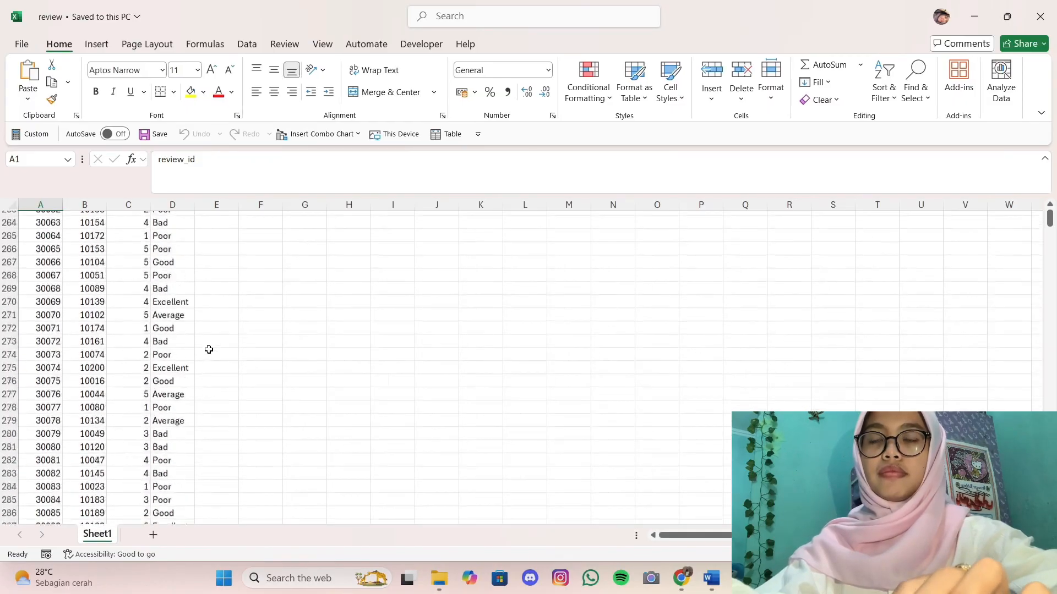